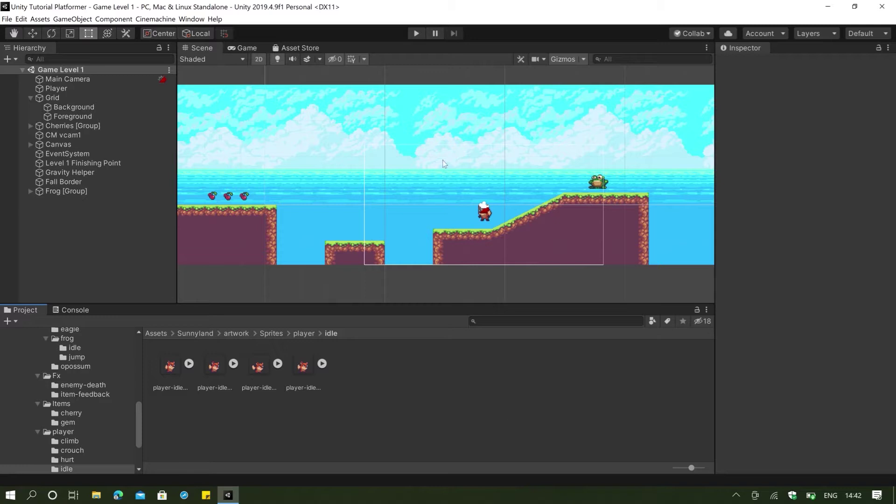
Step: Save the current scene and bring up Build Settings
{"action": "left_click", "coordinate": [7, 19]}
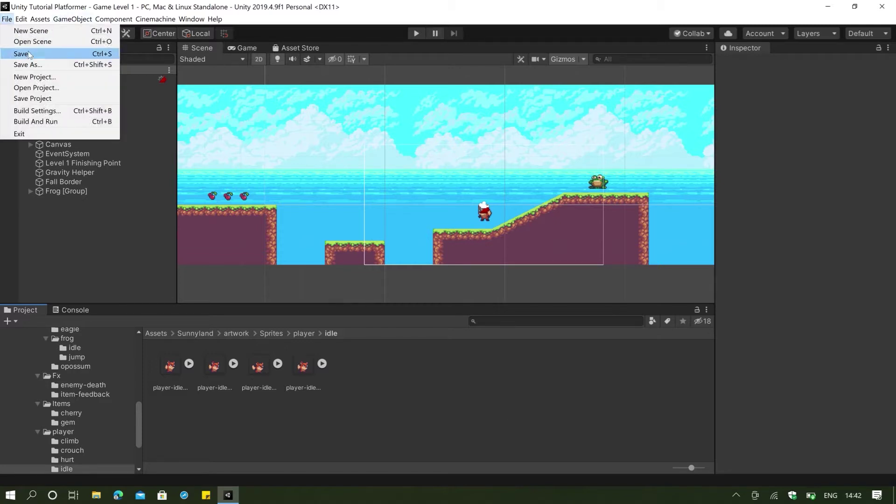
{"action": "left_click", "coordinate": [29, 55]}
{"action": "left_click", "coordinate": [7, 20]}
{"action": "left_click", "coordinate": [36, 110]}
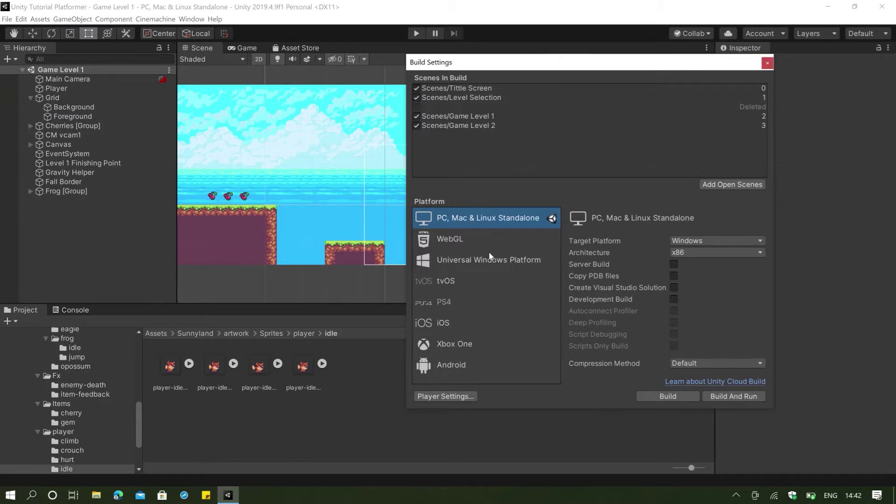
{"action": "left_click_drag", "start_coordinate": [527, 63], "coordinate": [577, 50]}
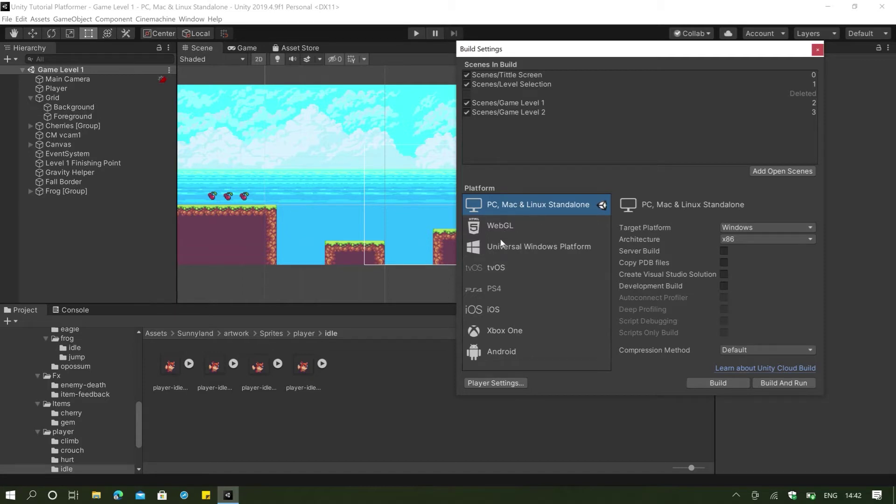
Step: Browse the PS4, iOS, Android and UWP platforms, then reselect PC, Mac & Linux Standalone
{"action": "left_click", "coordinate": [491, 289]}
{"action": "left_click", "coordinate": [497, 308]}
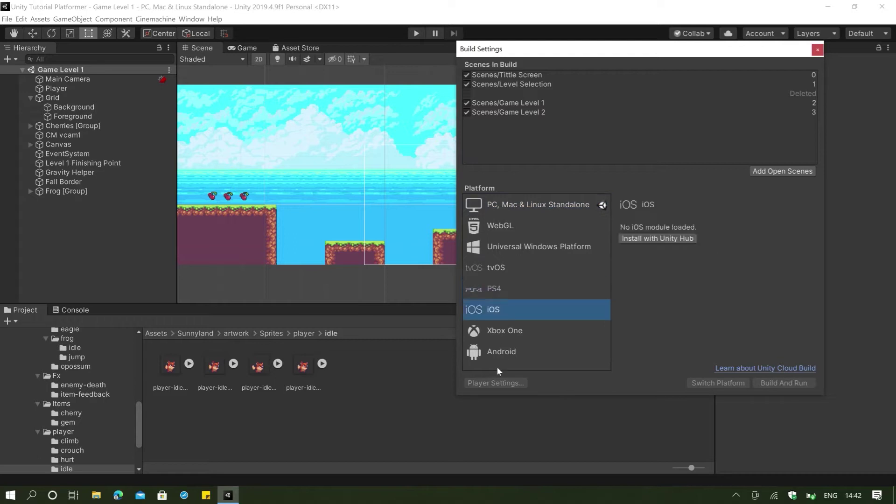
{"action": "left_click", "coordinate": [498, 352]}
{"action": "left_click", "coordinate": [542, 246]}
{"action": "left_click", "coordinate": [535, 208]}
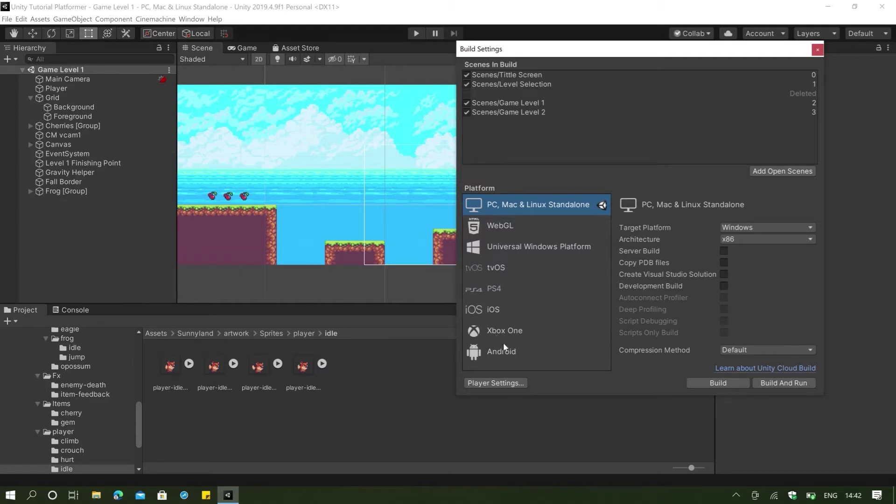
{"action": "left_click", "coordinate": [477, 357]}
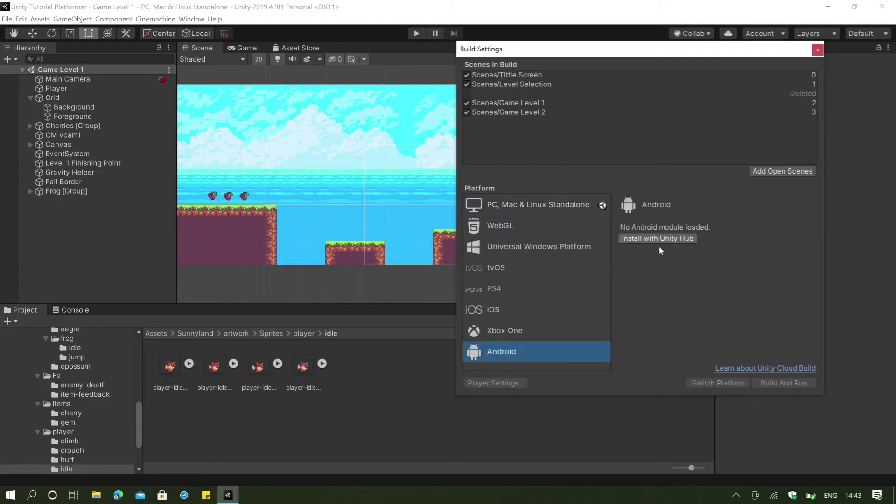
{"action": "left_click", "coordinate": [531, 214]}
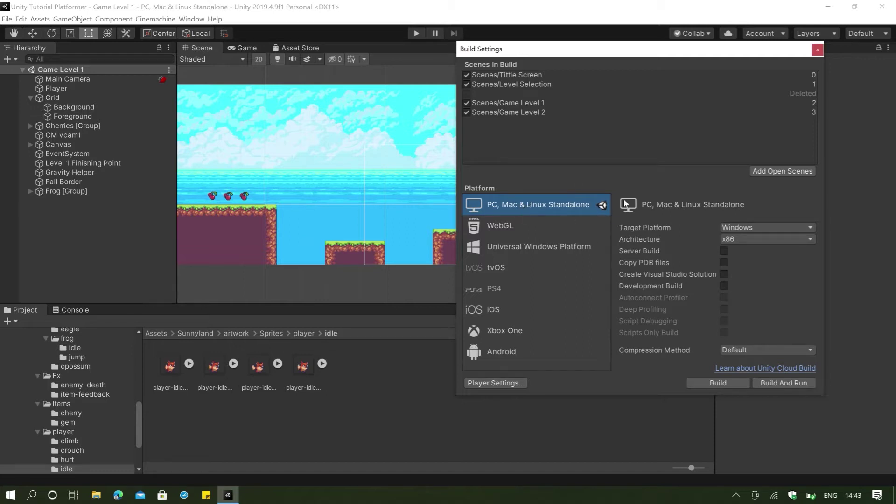
Step: Close Build Settings and open Project Settings from the Edit menu
{"action": "left_click", "coordinate": [818, 49]}
{"action": "left_click", "coordinate": [7, 19]}
{"action": "mouse_move", "coordinate": [21, 18]}
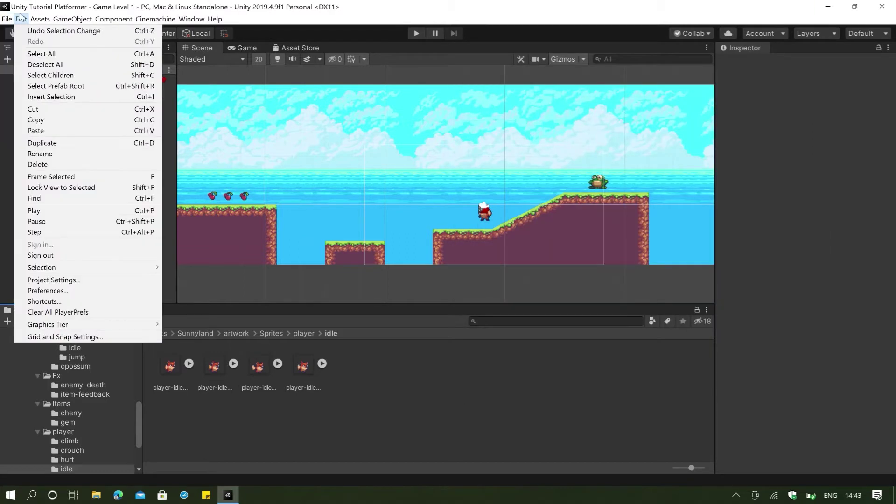
{"action": "left_click", "coordinate": [69, 281]}
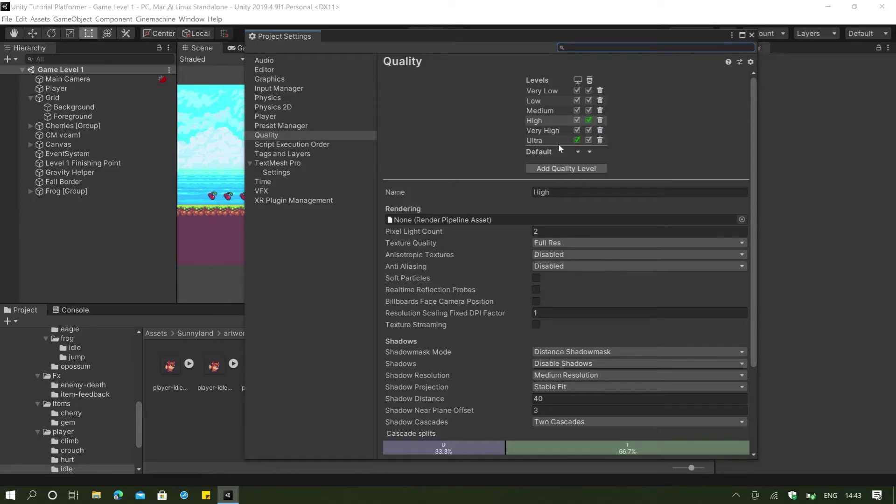
Step: Scroll through the Quality page's levels from Very Low to Ultra
{"action": "scroll", "coordinate": [496, 257], "scroll_direction": "down", "scroll_amount": 3}
{"action": "scroll", "coordinate": [541, 130], "scroll_direction": "up", "scroll_amount": 3}
{"action": "scroll", "coordinate": [483, 214], "scroll_direction": "down", "scroll_amount": 5}
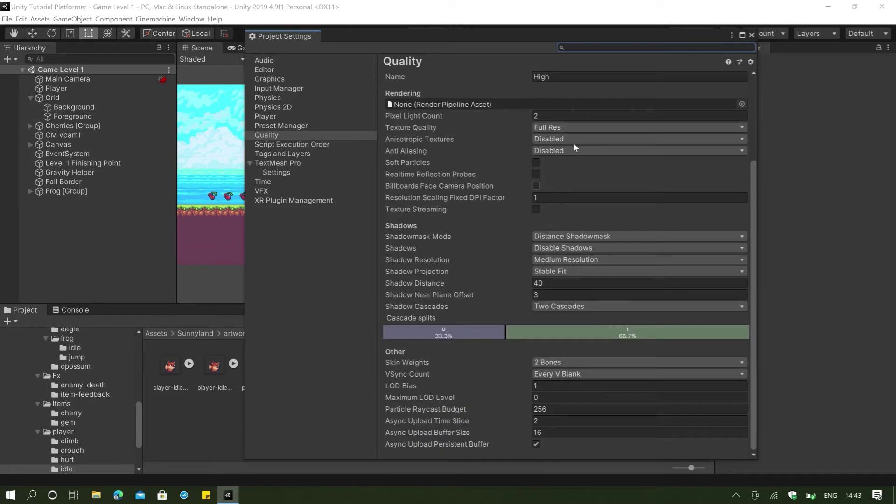
{"action": "scroll", "coordinate": [507, 130], "scroll_direction": "up", "scroll_amount": 5}
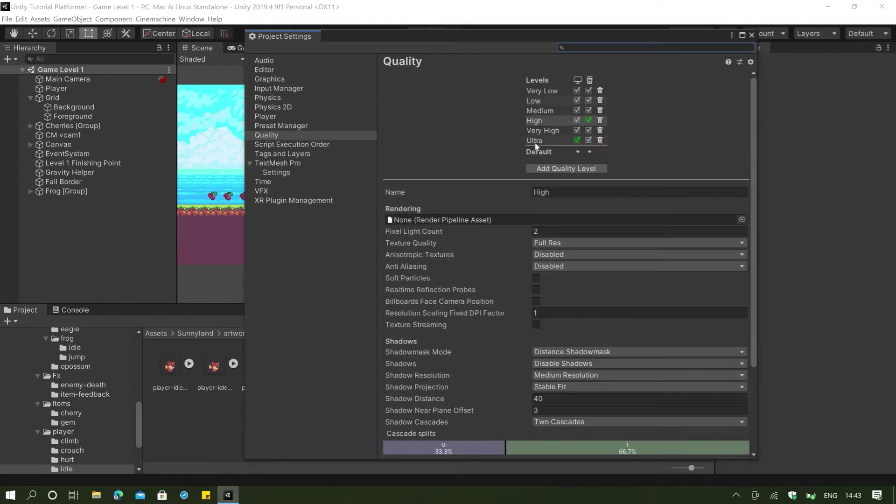
{"action": "scroll", "coordinate": [504, 215], "scroll_direction": "down", "scroll_amount": 5}
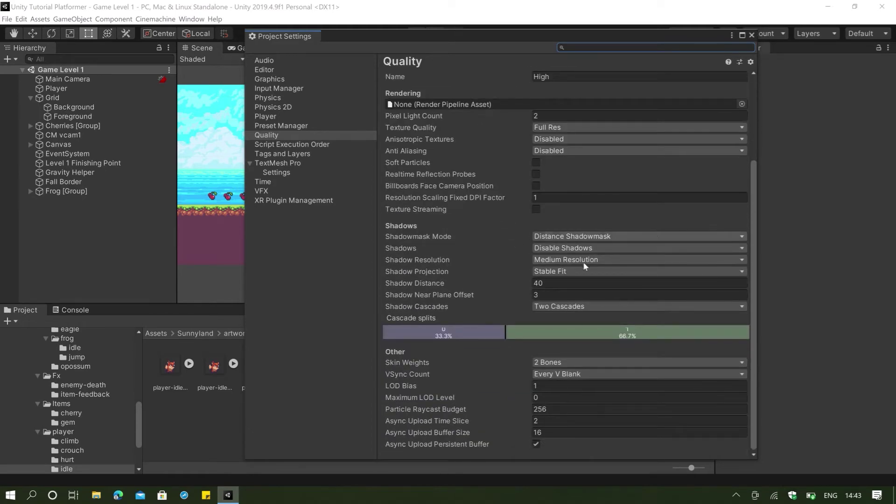
{"action": "scroll", "coordinate": [633, 206], "scroll_direction": "up", "scroll_amount": 2}
{"action": "scroll", "coordinate": [633, 206], "scroll_direction": "up", "scroll_amount": 3}
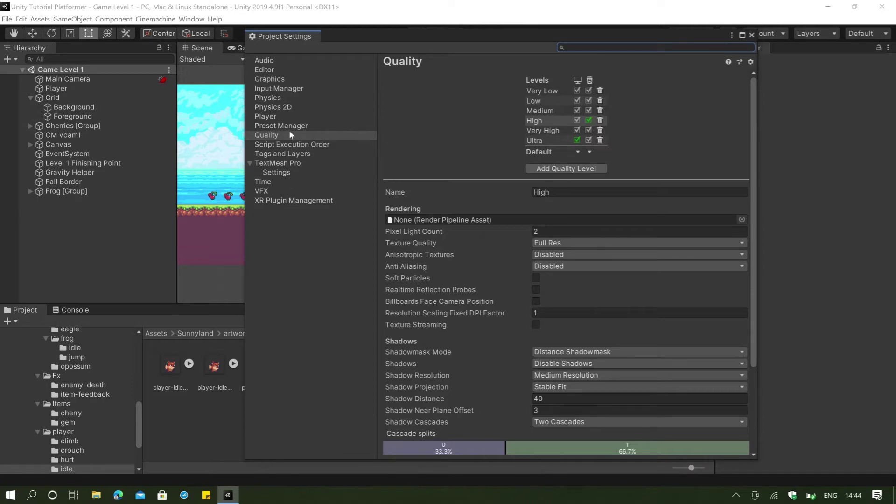
Step: On the Player page, set Company Name to DevCode:exe and Product Name to SunnyLand Adventure
{"action": "left_click", "coordinate": [276, 118]}
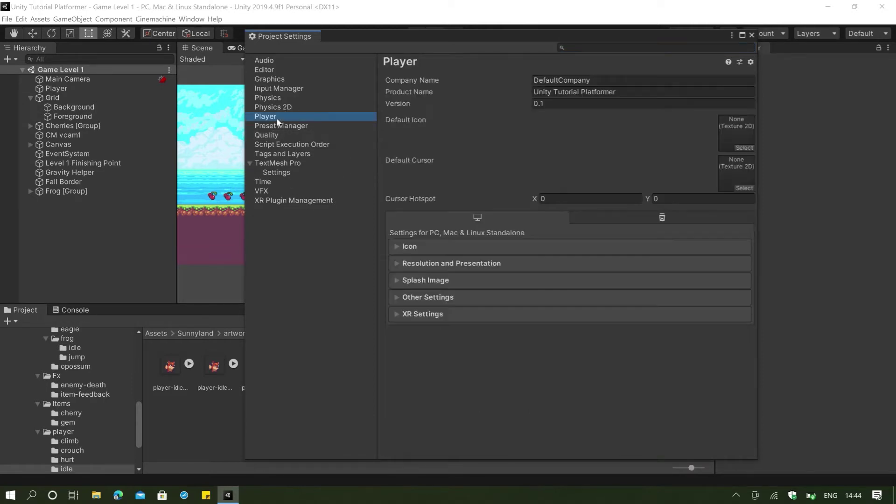
{"action": "left_click", "coordinate": [596, 81]}
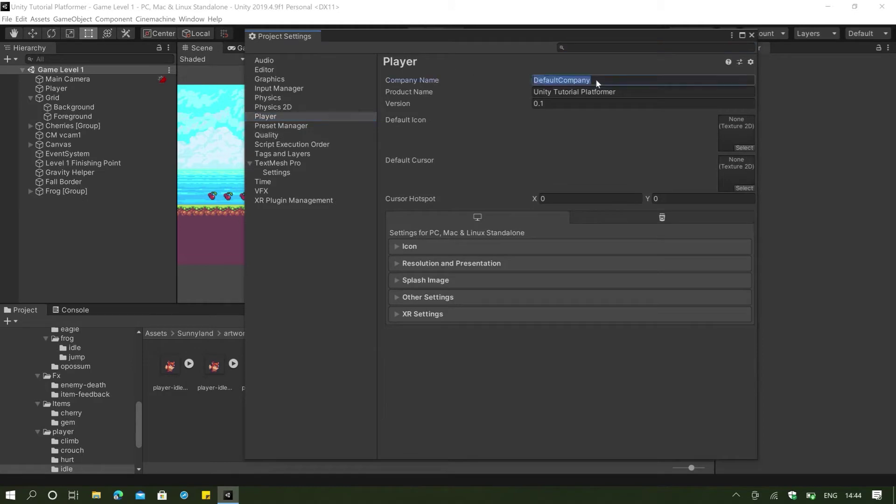
{"action": "type", "text": "De"}
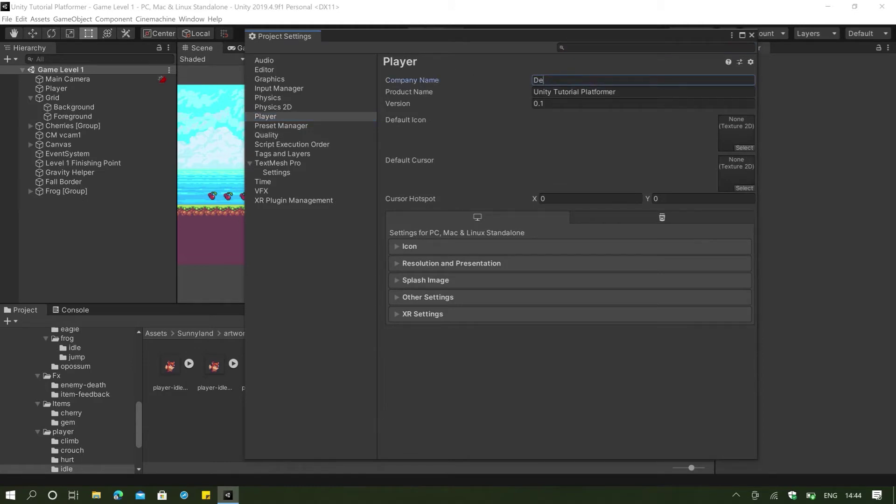
{"action": "type", "text": "vCode:exe"}
{"action": "left_click", "coordinate": [537, 91]}
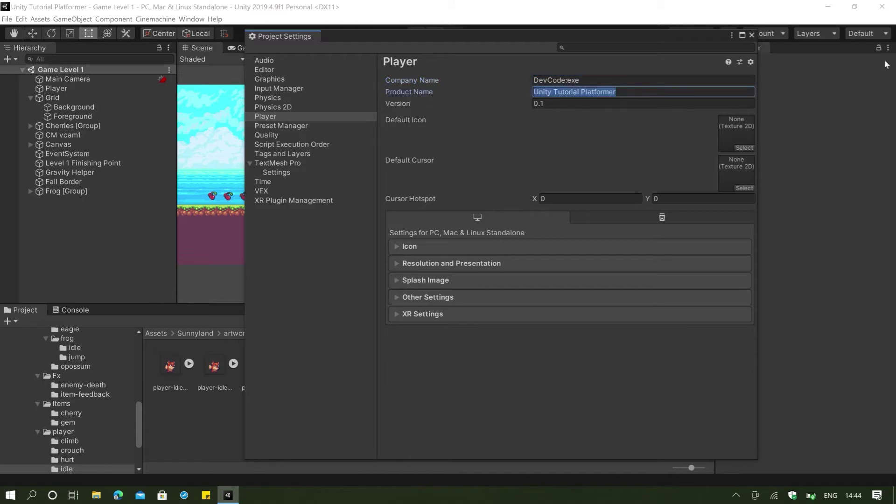
{"action": "type", "text": "SunnyL"}
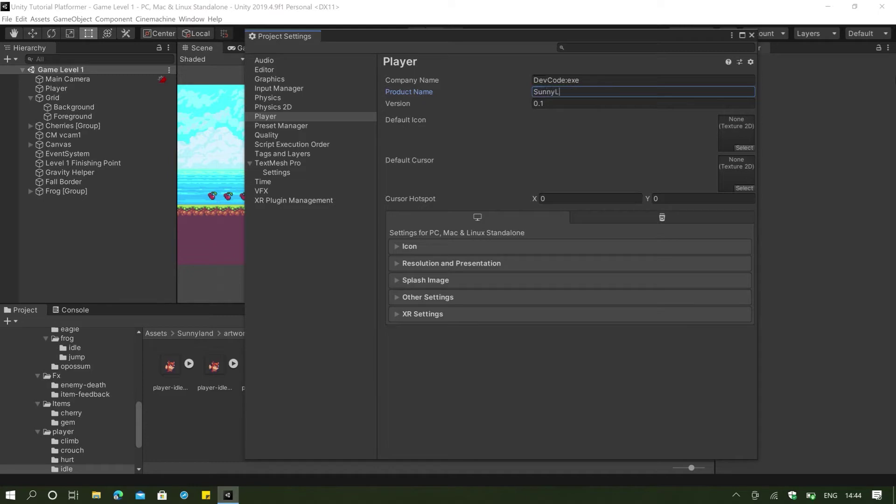
{"action": "type", "text": "and Adventure"}
{"action": "left_click", "coordinate": [749, 189]}
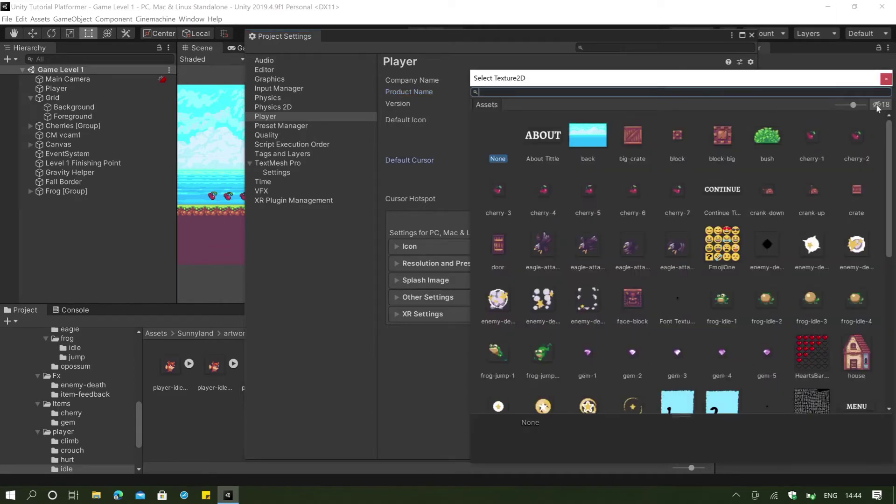
{"action": "left_click", "coordinate": [886, 78]}
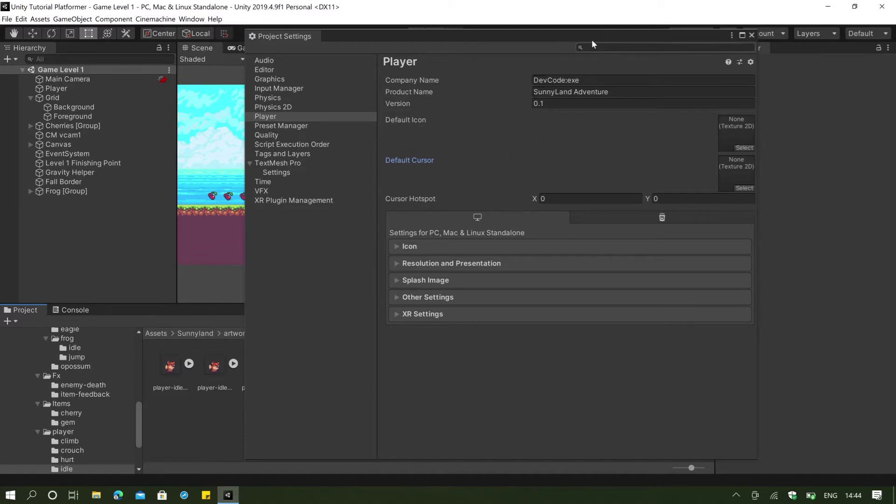
Step: Set the Default Icon to player-hurt-2, then replace it with player-idle-1
{"action": "left_click_drag", "start_coordinate": [591, 41], "coordinate": [601, 34]}
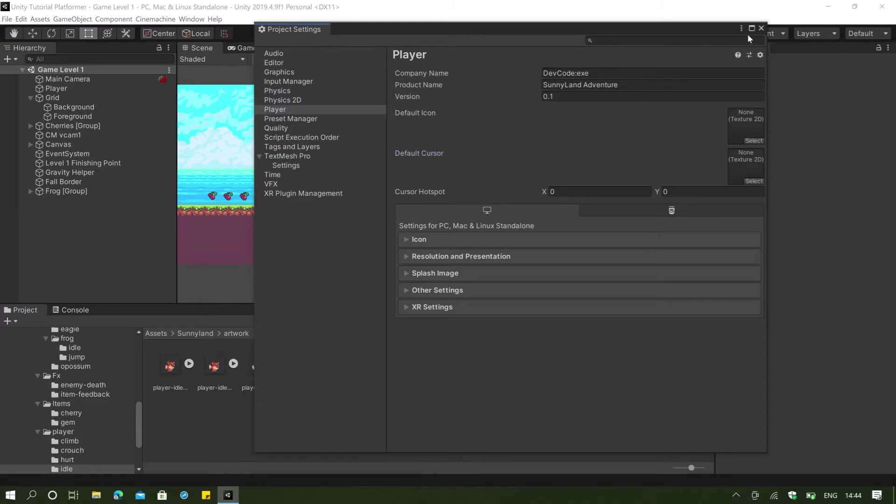
{"action": "left_click", "coordinate": [754, 141]}
{"action": "scroll", "coordinate": [654, 224], "scroll_direction": "down", "scroll_amount": 3}
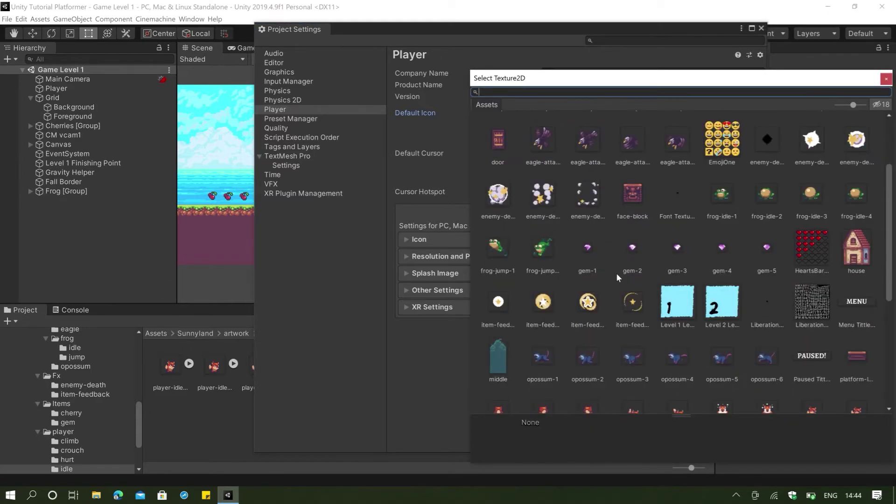
{"action": "scroll", "coordinate": [619, 275], "scroll_direction": "down", "scroll_amount": 5}
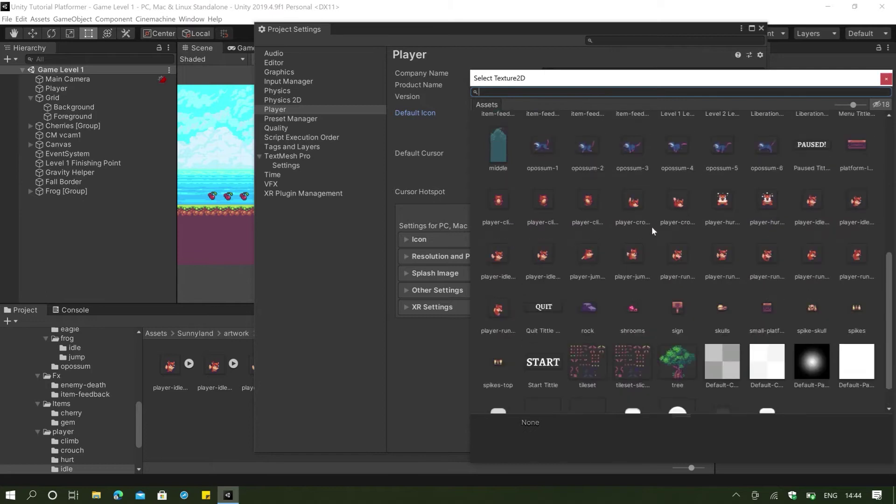
{"action": "left_click", "coordinate": [768, 206]}
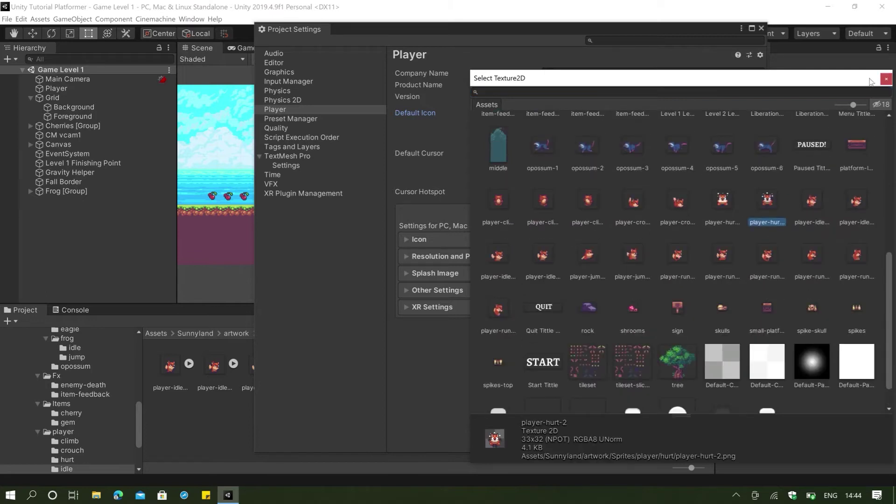
{"action": "left_click", "coordinate": [886, 79]}
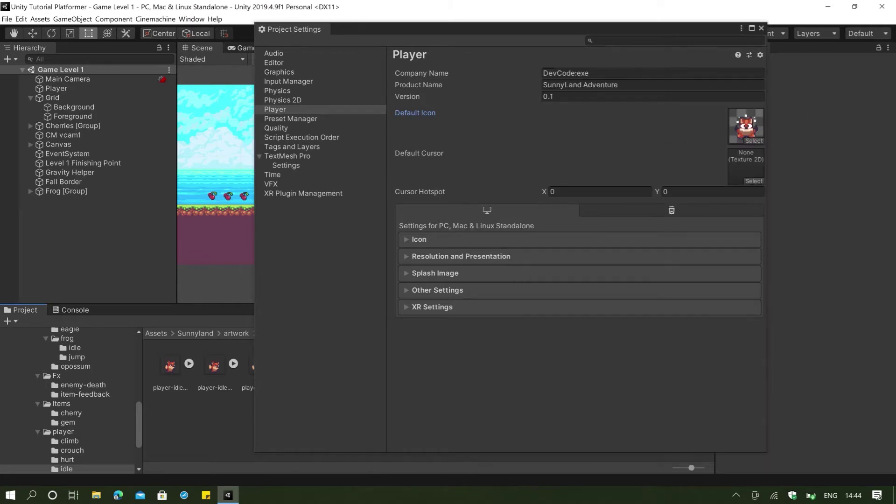
{"action": "left_click", "coordinate": [755, 140]}
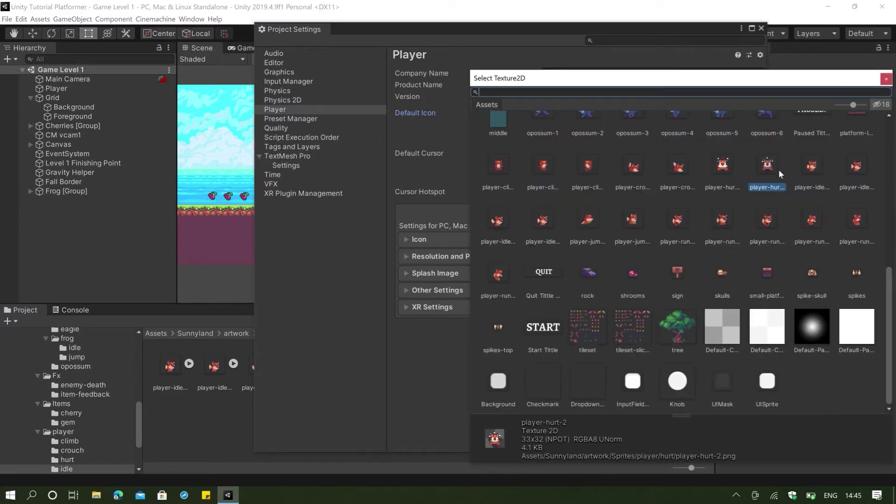
{"action": "left_click", "coordinate": [807, 176]}
{"action": "left_click", "coordinate": [886, 79]}
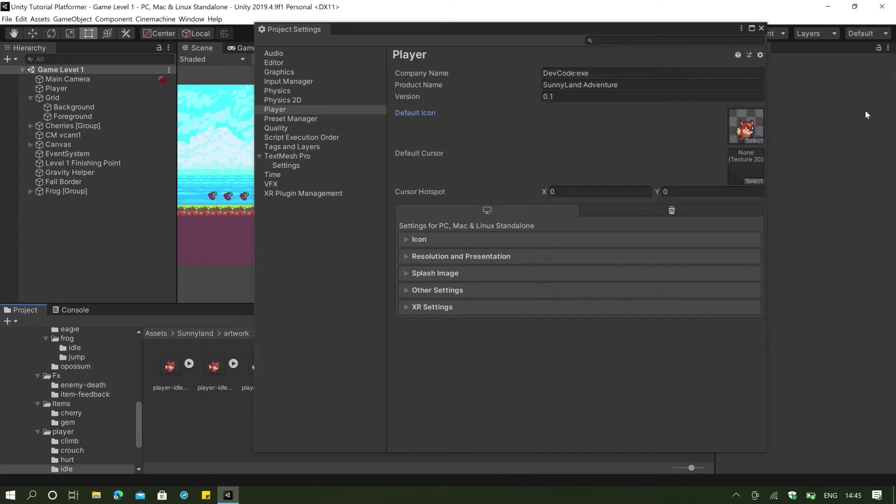
Step: Minimize Unity, launch Photoshop, cancel File > Open, and return to Unity
{"action": "left_click", "coordinate": [827, 6]}
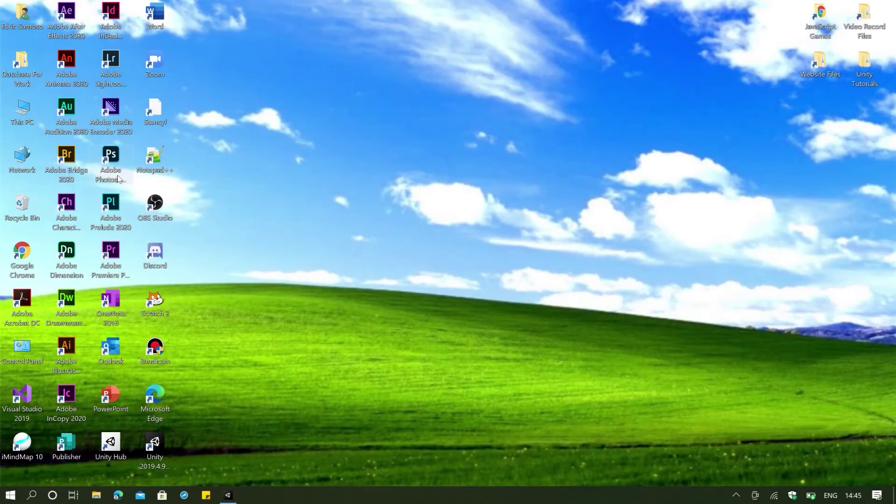
{"action": "double_click", "coordinate": [112, 163]}
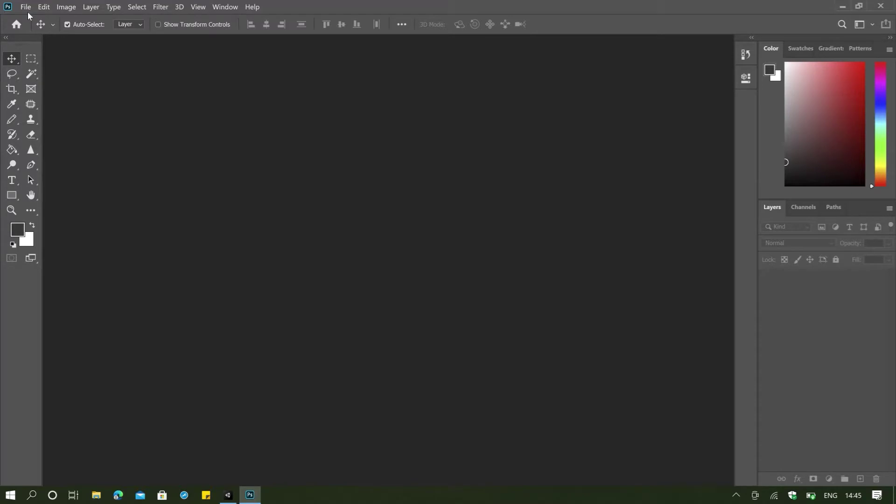
{"action": "left_click", "coordinate": [26, 7]}
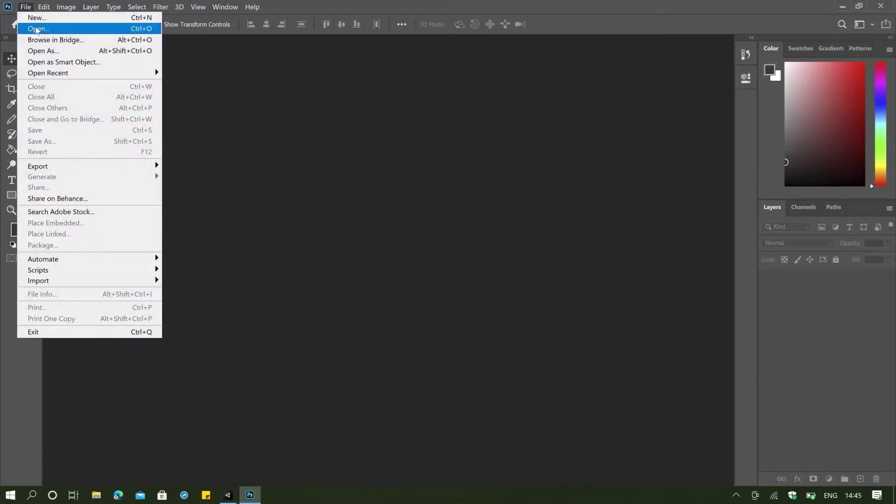
{"action": "left_click", "coordinate": [32, 27]}
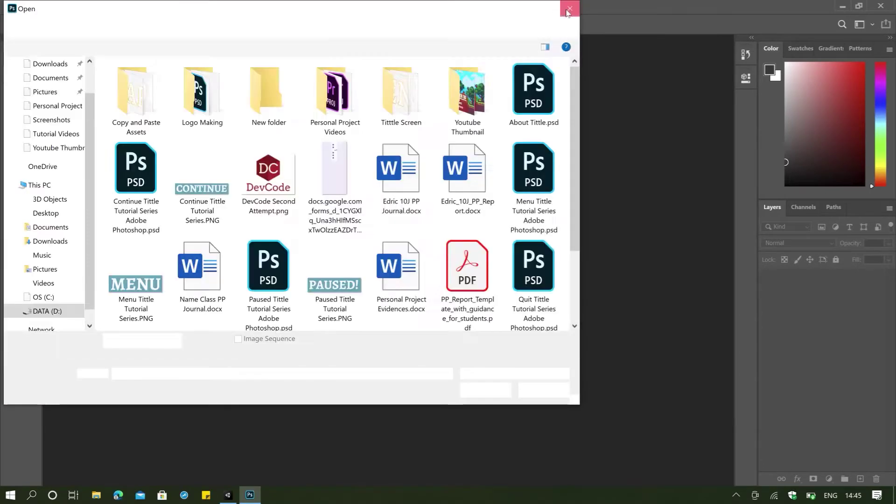
{"action": "key", "text": "Escape"}
{"action": "key", "text": "alt+Tab"}
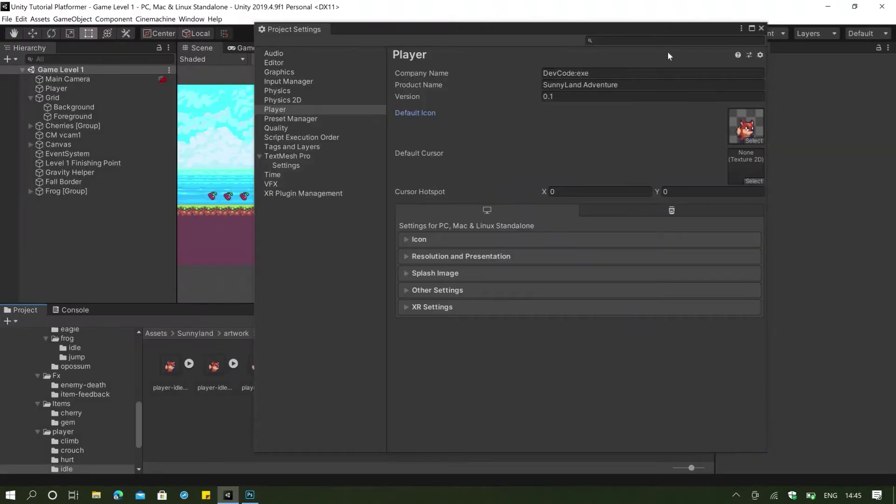
Step: Close Project Settings and show the player-idle-1 sprite in Explorer
{"action": "left_click", "coordinate": [760, 28]}
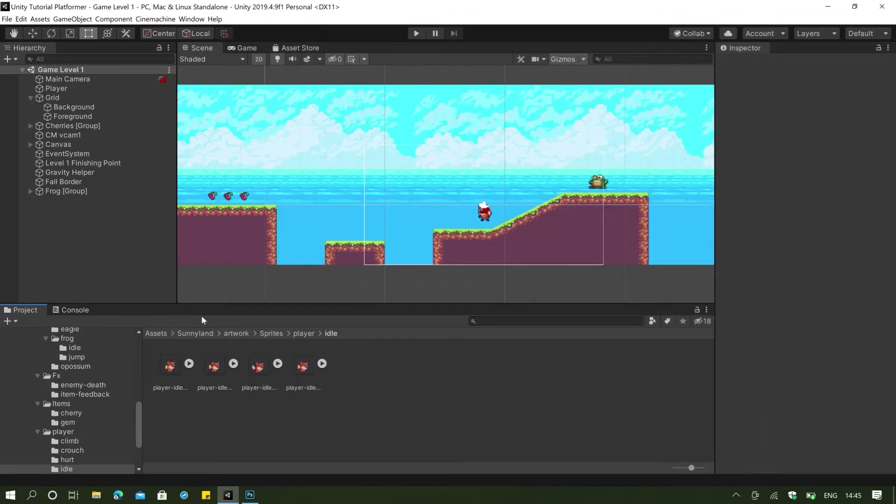
{"action": "right_click", "coordinate": [178, 370]}
{"action": "left_click", "coordinate": [216, 158]}
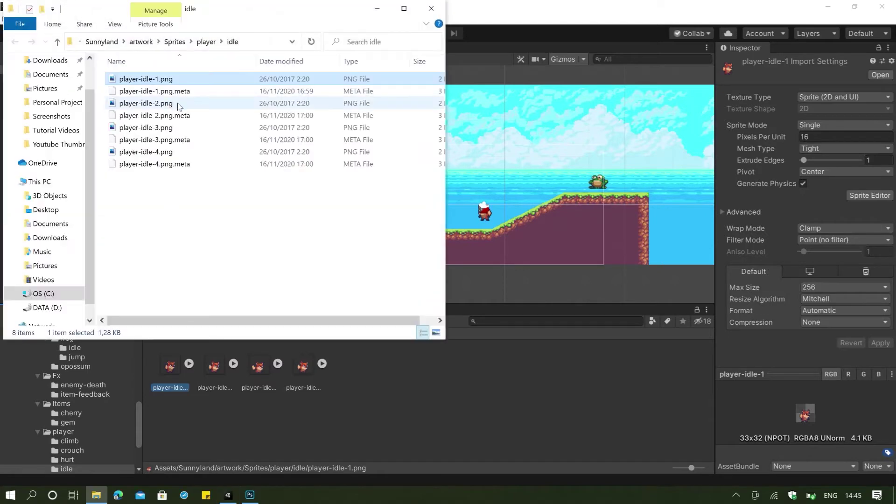
Step: Open player-idle-1.png in Photoshop by dragging it from Explorer, then return to Unity
{"action": "key", "text": "alt+Tab"}
{"action": "key", "text": "alt+Tab"}
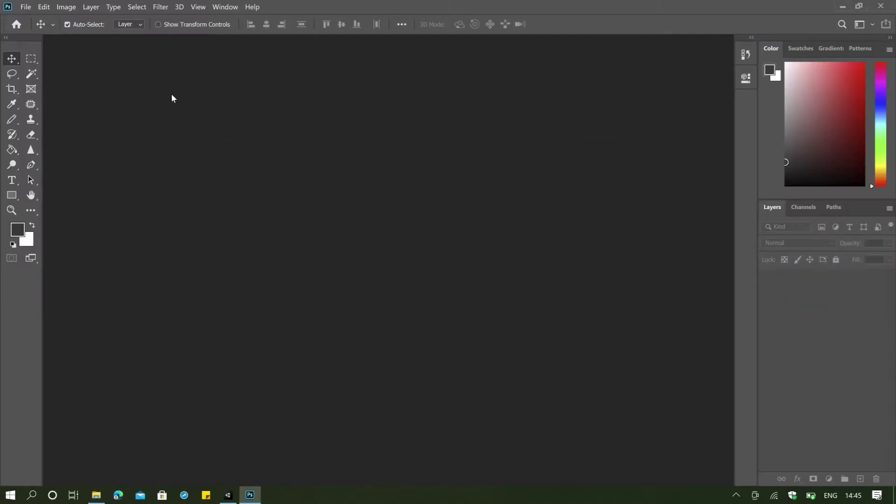
{"action": "key", "text": "super+Right"}
{"action": "left_click", "coordinate": [165, 85]}
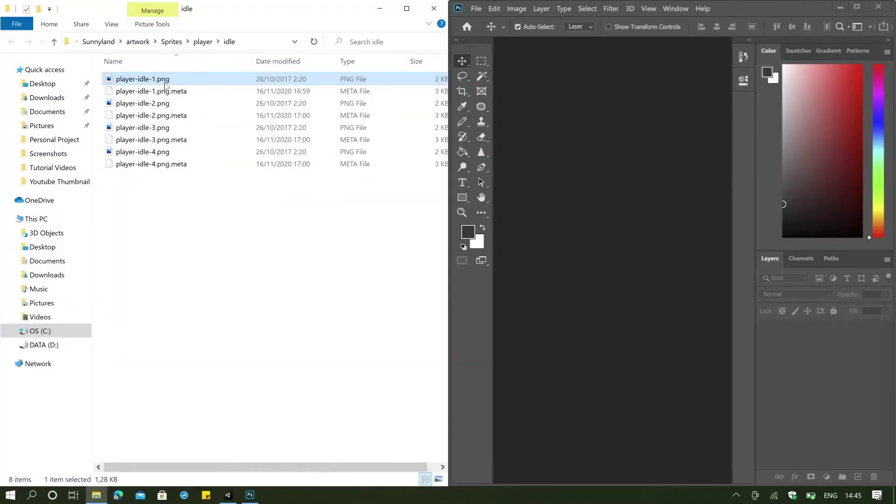
{"action": "left_click_drag", "start_coordinate": [165, 85], "coordinate": [639, 248]}
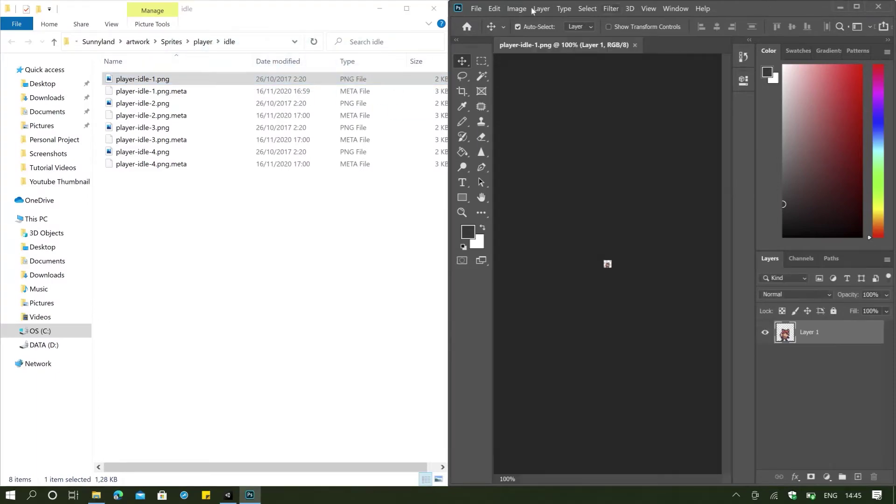
{"action": "left_click", "coordinate": [379, 8]}
{"action": "left_click", "coordinate": [857, 7]}
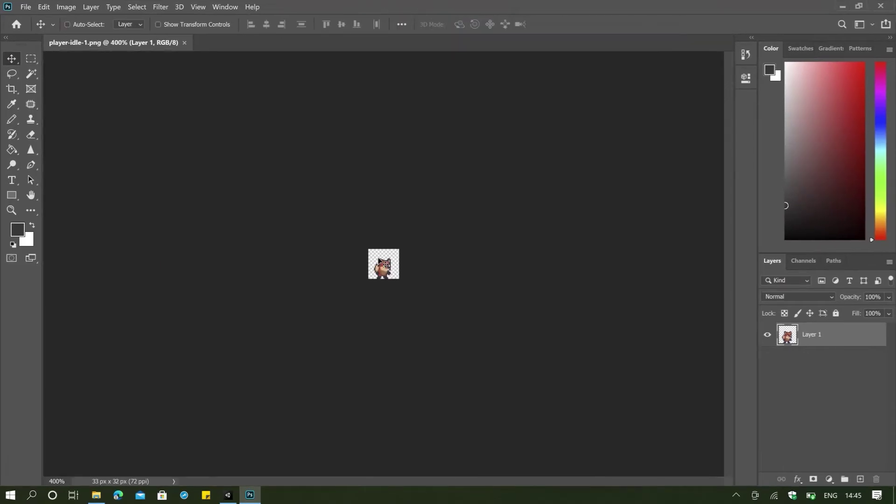
{"action": "scroll", "coordinate": [379, 262], "scroll_direction": "up", "scroll_amount": 8, "text": "alt"}
{"action": "left_click", "coordinate": [26, 7]}
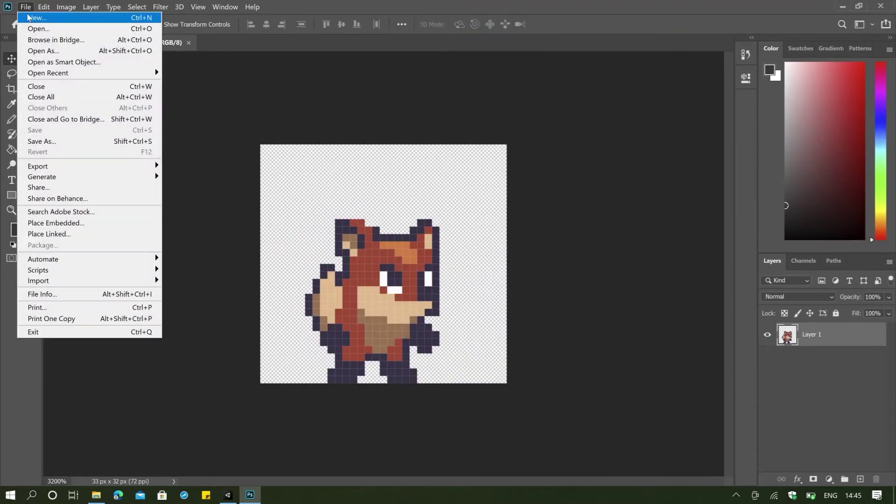
{"action": "key", "text": "alt+Tab"}
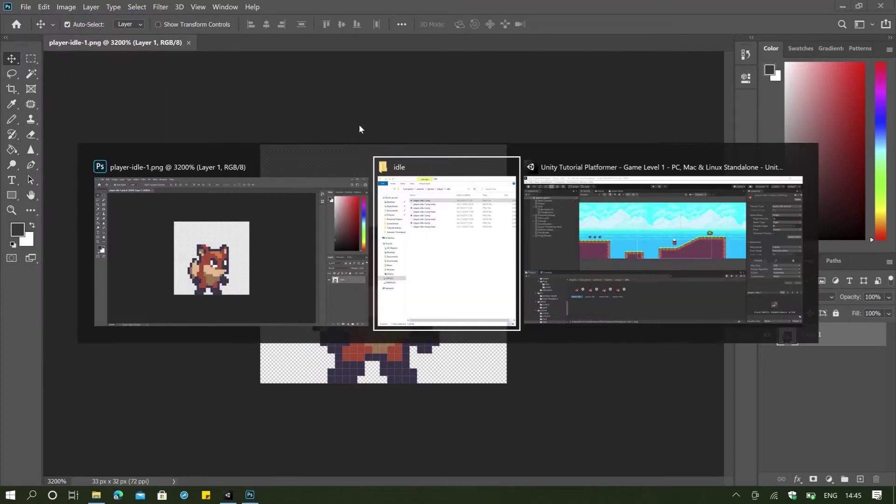
{"action": "key", "text": "alt+Tab"}
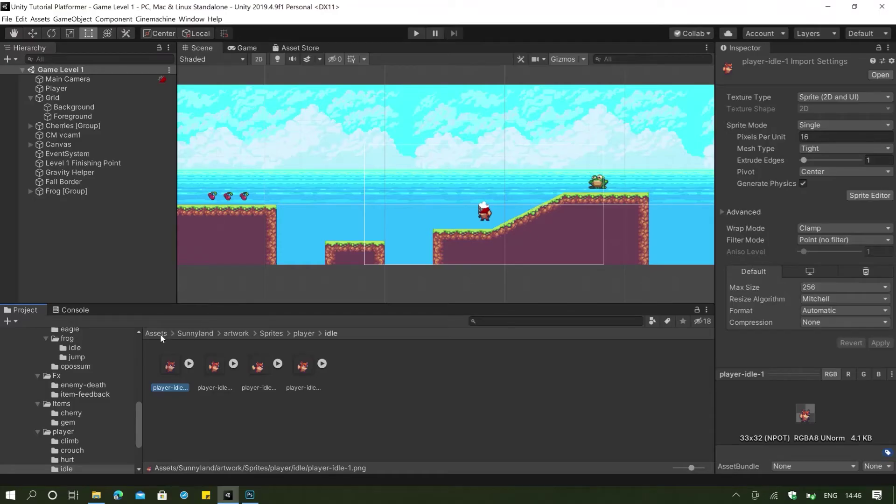
Step: Find the back image in the Environment artwork folder and show it in Explorer
{"action": "left_click", "coordinate": [187, 334]}
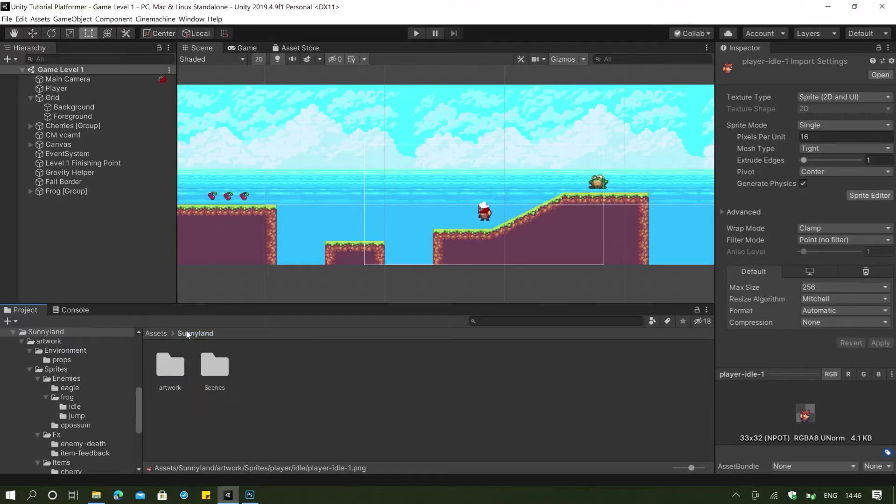
{"action": "double_click", "coordinate": [172, 368]}
{"action": "double_click", "coordinate": [169, 369]}
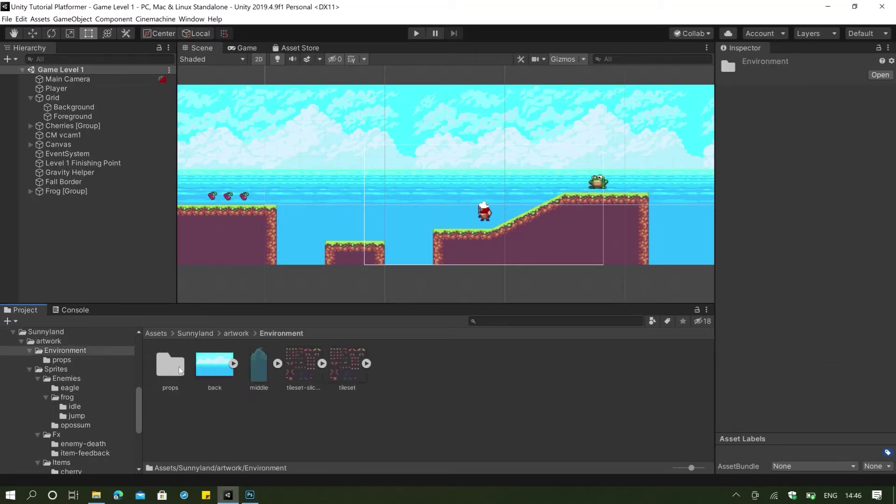
{"action": "left_click", "coordinate": [205, 372]}
{"action": "right_click", "coordinate": [206, 372]}
{"action": "left_click", "coordinate": [243, 156]}
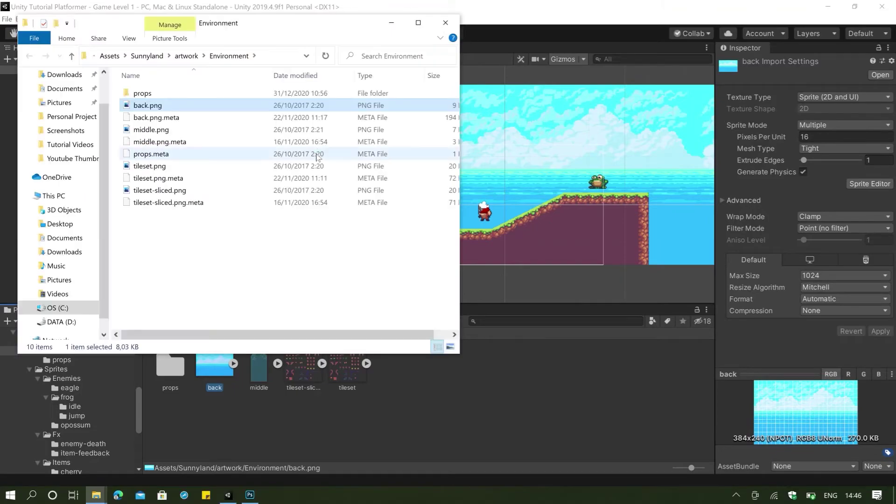
Step: Drag back.png into Photoshop, then cancel placing it into the fox document
{"action": "key", "text": "alt+Tab"}
{"action": "key", "text": "Tab"}
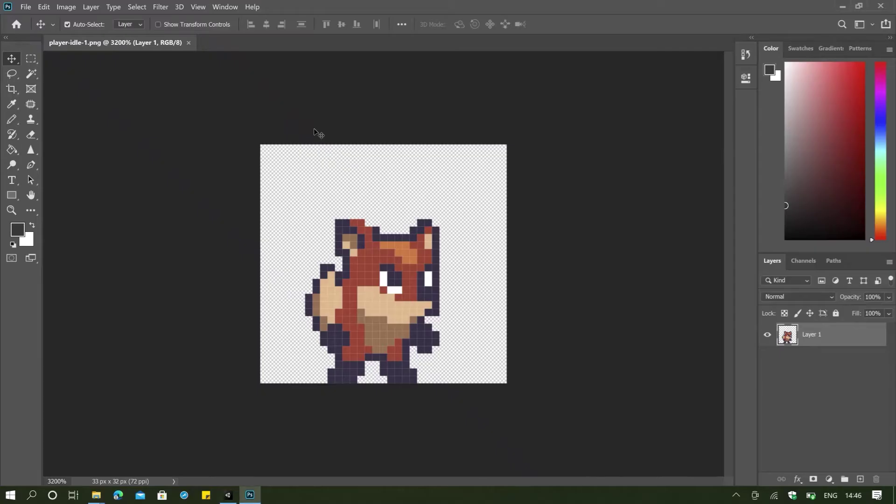
{"action": "key", "text": "super+Right"}
{"action": "left_click", "coordinate": [182, 111]}
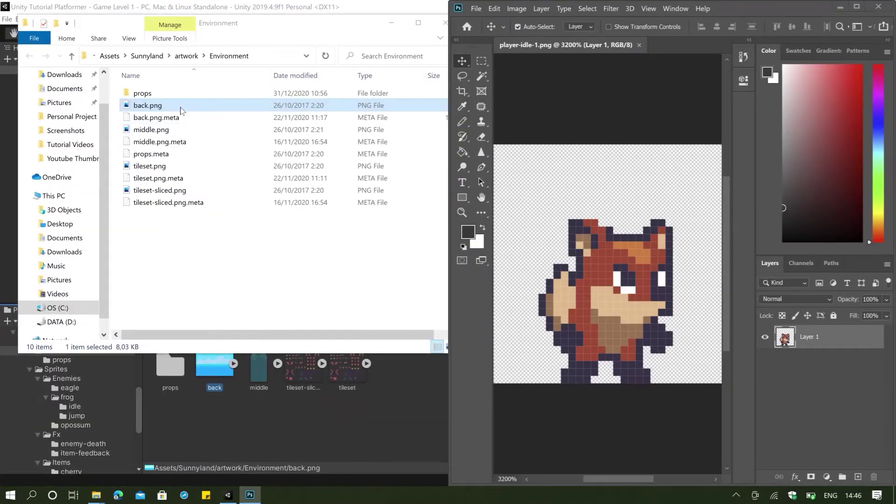
{"action": "left_click_drag", "start_coordinate": [181, 111], "coordinate": [613, 108]}
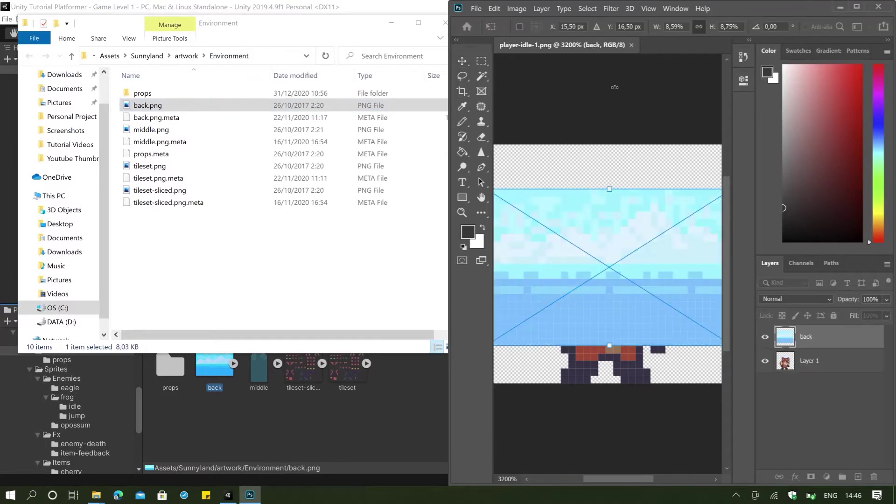
{"action": "key", "text": "Escape"}
Step: Create a blank 195 x 195 px document and open back.png as its own tab
{"action": "left_click", "coordinate": [477, 11]}
{"action": "left_click", "coordinate": [488, 25]}
{"action": "left_click", "coordinate": [332, 140]}
{"action": "left_click", "coordinate": [675, 403]}
{"action": "left_click_drag", "start_coordinate": [700, 72], "coordinate": [691, 47]}
{"action": "left_click", "coordinate": [570, 44]}
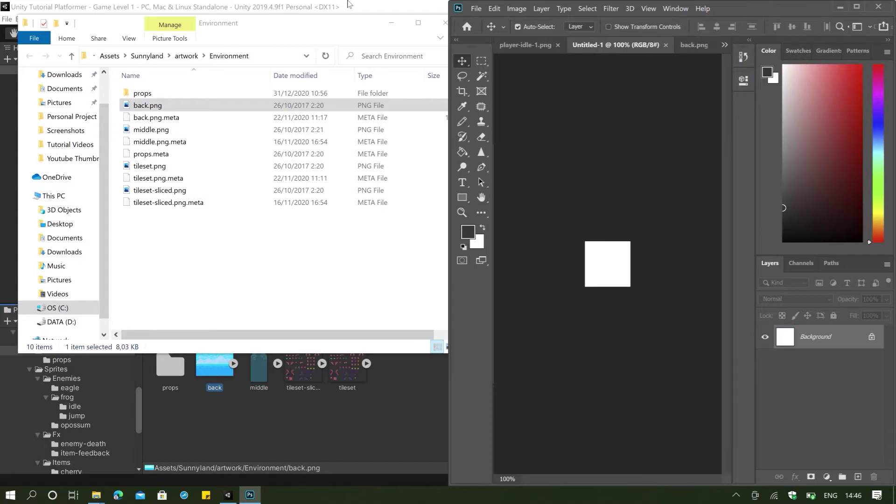
Step: Maximize Photoshop and marquee-select around the fox sprite to measure it
{"action": "left_click", "coordinate": [391, 22]}
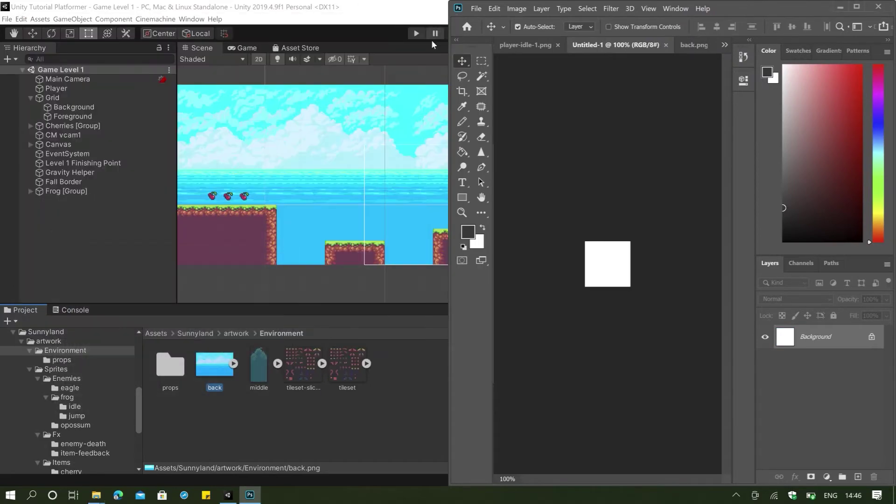
{"action": "left_click", "coordinate": [856, 8]}
{"action": "left_click", "coordinate": [119, 45]}
{"action": "key", "text": "m"}
{"action": "left_click_drag", "start_coordinate": [268, 190], "coordinate": [465, 392]}
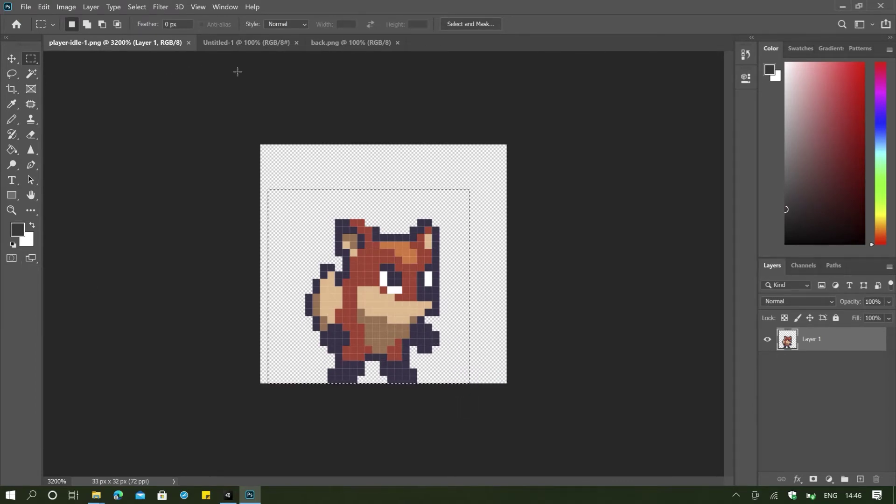
{"action": "key", "text": "ctrl+d"}
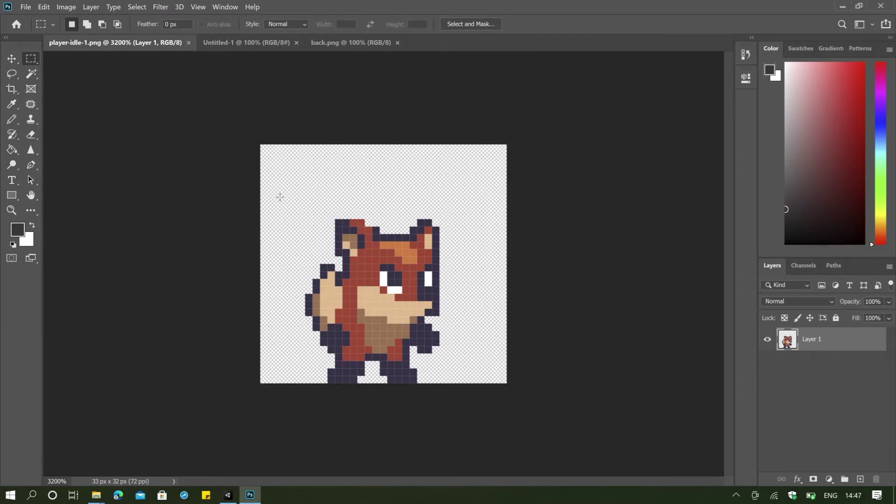
{"action": "left_click_drag", "start_coordinate": [276, 190], "coordinate": [476, 400]}
Step: Create a new 27 x 27 px document
{"action": "left_click", "coordinate": [26, 6]}
{"action": "left_click", "coordinate": [21, 18]}
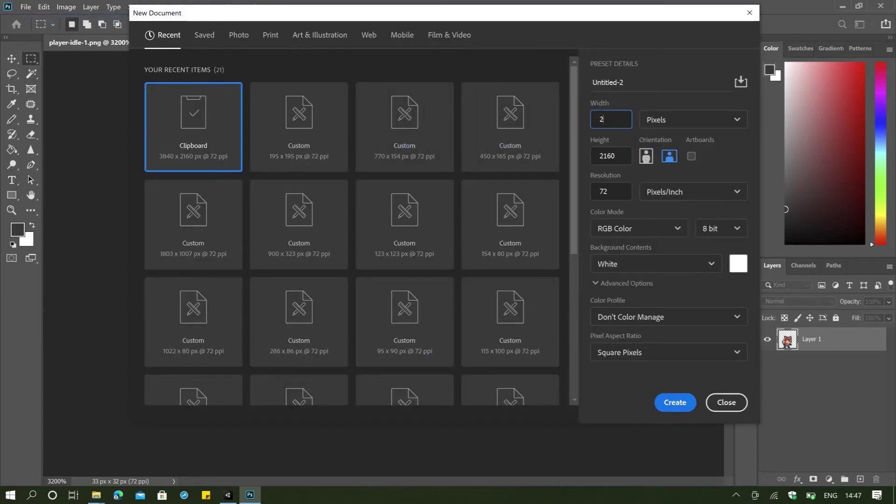
{"action": "type", "text": "27"}
{"action": "key", "text": "Tab"}
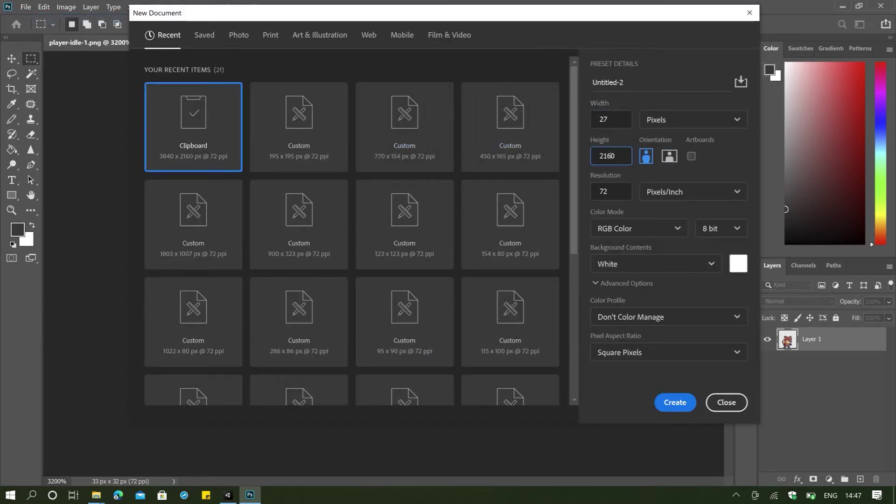
{"action": "type", "text": "27"}
{"action": "left_click", "coordinate": [675, 403]}
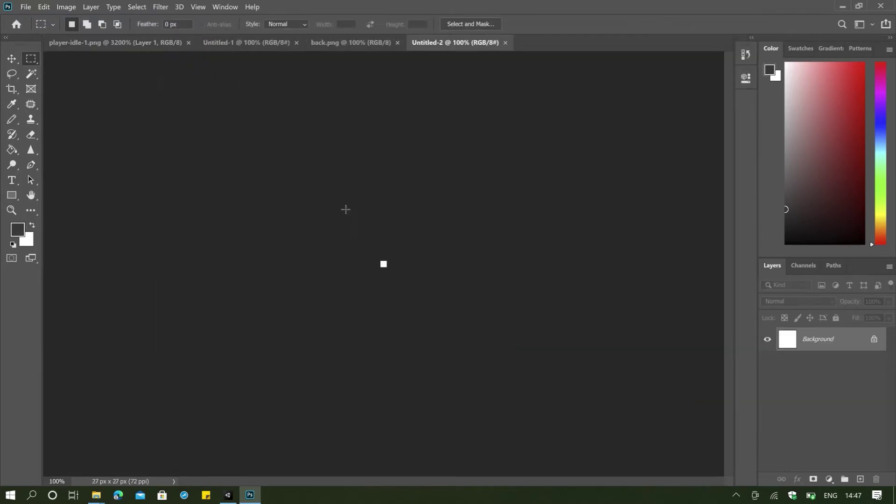
Step: Drag the fox sprite from player-idle-1 into Untitled-2 with the Move tool
{"action": "scroll", "coordinate": [346, 213], "scroll_direction": "up", "scroll_amount": 11, "text": "alt"}
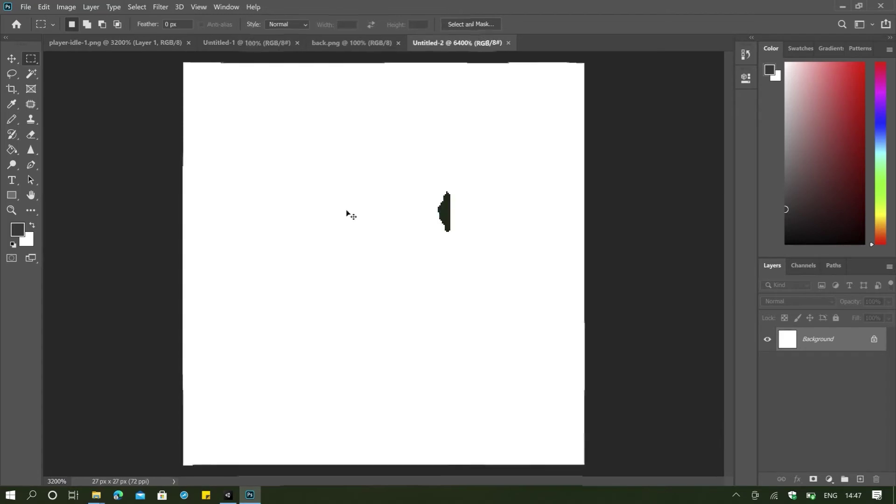
{"action": "scroll", "coordinate": [346, 212], "scroll_direction": "down", "scroll_amount": 3, "text": "alt"}
{"action": "left_click", "coordinate": [51, 43]}
{"action": "left_click", "coordinate": [12, 58]}
{"action": "left_click_drag", "start_coordinate": [392, 193], "coordinate": [401, 286]}
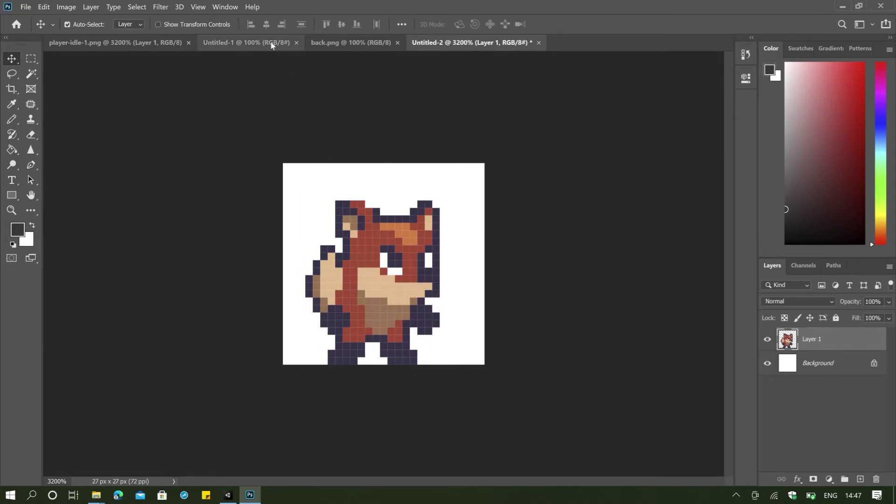
Step: Copy the whole back.png sky image into Untitled-2 and order the fox layer above it
{"action": "left_click", "coordinate": [313, 44]}
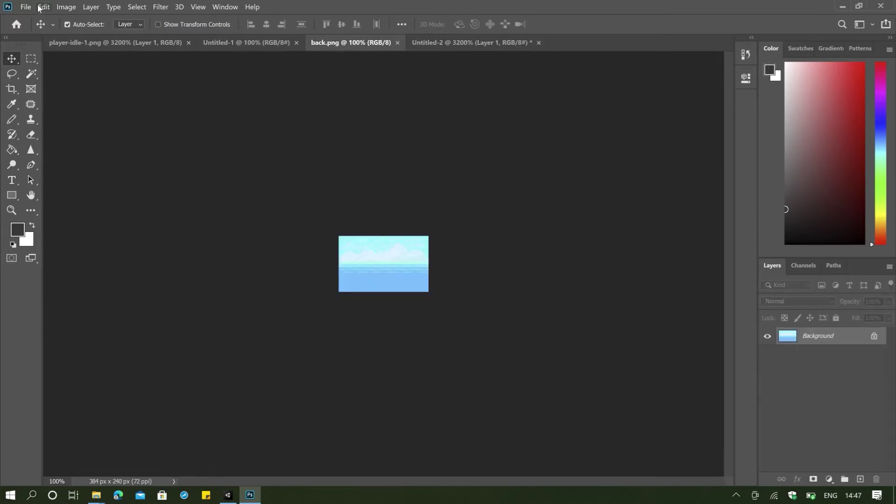
{"action": "left_click", "coordinate": [31, 59]}
{"action": "key", "text": "ctrl+a"}
{"action": "left_click_drag", "start_coordinate": [348, 265], "coordinate": [413, 259]}
{"action": "left_click_drag", "start_coordinate": [796, 364], "coordinate": [801, 332]}
Step: Nudge the sky and fox layers, shifting the sky up with Free Transform
{"action": "left_click_drag", "start_coordinate": [464, 282], "coordinate": [471, 306]}
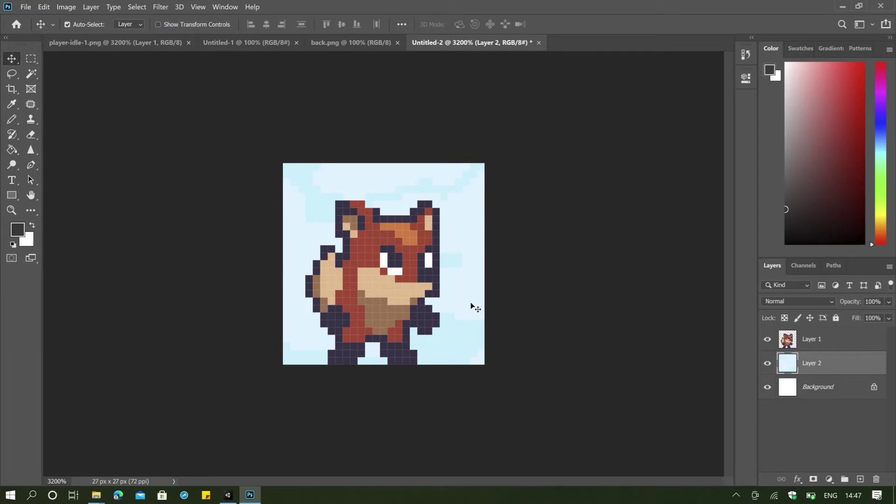
{"action": "left_click_drag", "start_coordinate": [496, 278], "coordinate": [472, 287]}
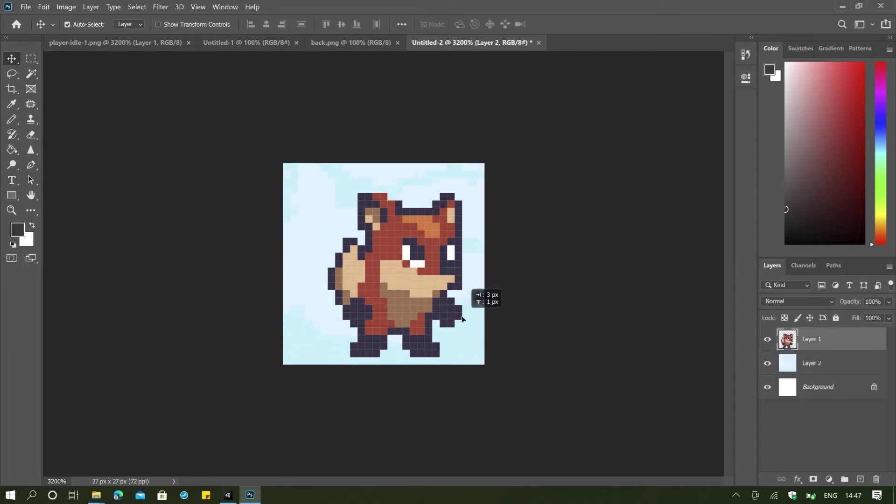
{"action": "left_click", "coordinate": [313, 298]}
{"action": "key", "text": "ctrl+t"}
{"action": "left_click_drag", "start_coordinate": [313, 297], "coordinate": [347, 271]}
{"action": "key", "text": "Return"}
Step: Try enlarging the fox to about 137%, revert to original size, and reposition it
{"action": "left_click", "coordinate": [394, 293]}
{"action": "key", "text": "ctrl+t"}
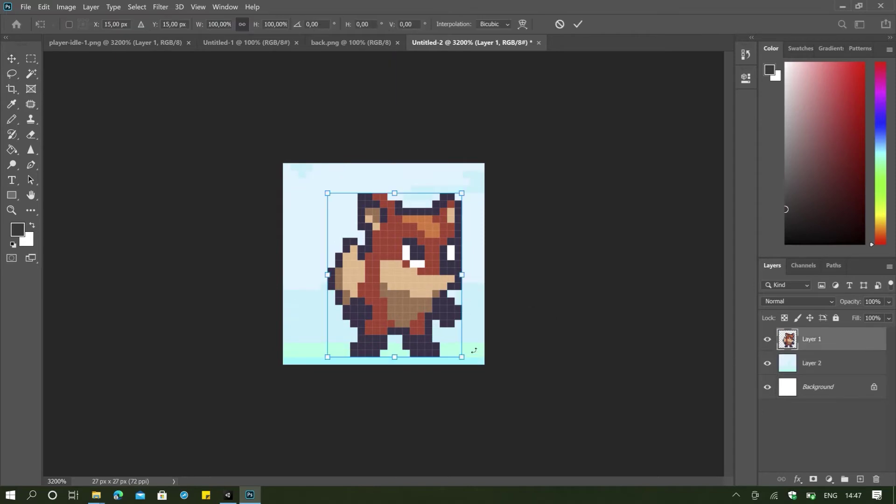
{"action": "left_click_drag", "start_coordinate": [462, 357], "coordinate": [476, 418]}
{"action": "key", "text": "Escape"}
{"action": "key", "text": "ctrl+t"}
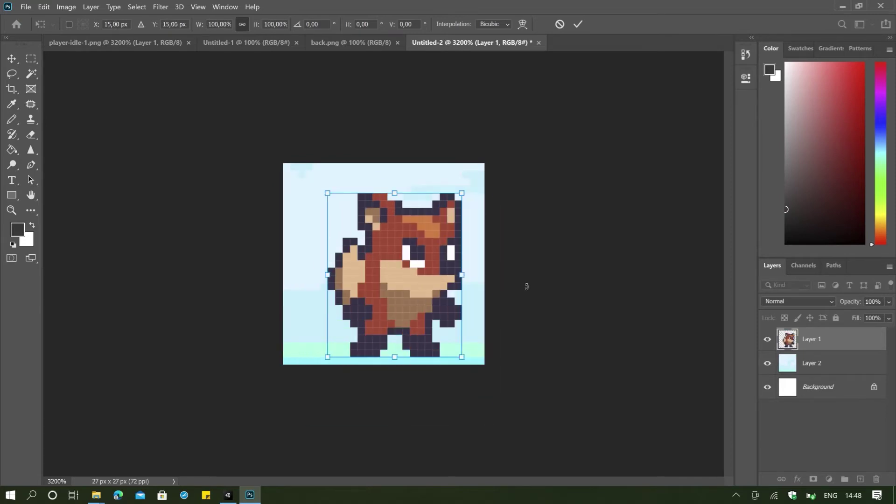
{"action": "key", "text": "Return"}
{"action": "left_click_drag", "start_coordinate": [424, 303], "coordinate": [524, 372]}
Step: Fine-tune the fox and sky positions, then close the Untitled-1 document
{"action": "left_click_drag", "start_coordinate": [374, 315], "coordinate": [410, 261]}
{"action": "left_click", "coordinate": [468, 310]}
{"action": "left_click_drag", "start_coordinate": [464, 325], "coordinate": [461, 297]}
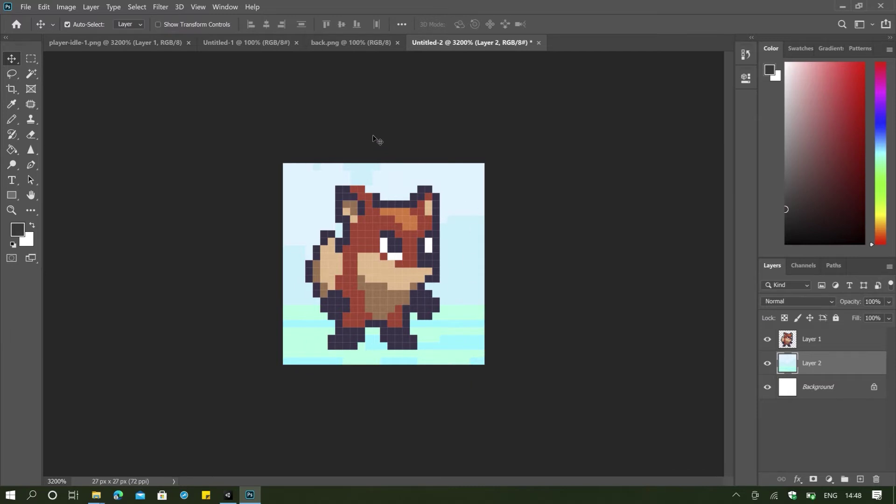
{"action": "left_click", "coordinate": [297, 42]}
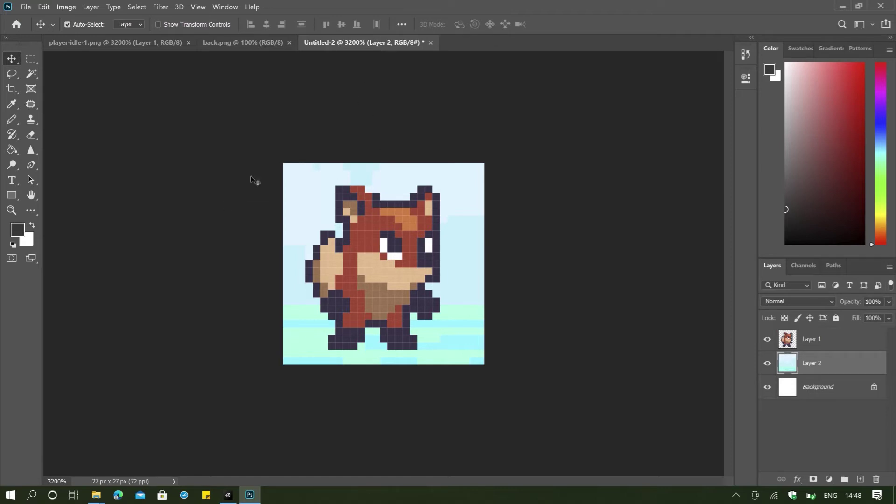
{"action": "left_click", "coordinate": [32, 8]}
{"action": "mouse_move", "coordinate": [44, 6]}
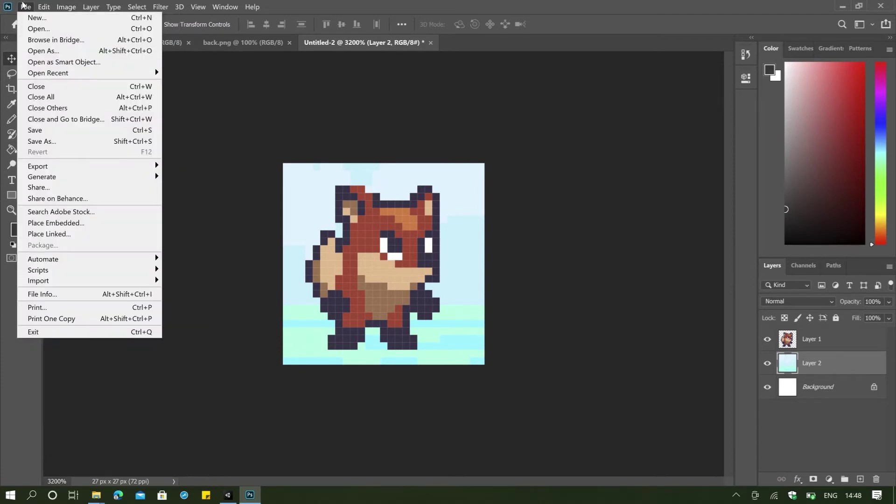
Step: Save the icon on the computer as Game Icon Tutorial Series.psd
{"action": "left_click", "coordinate": [53, 131]}
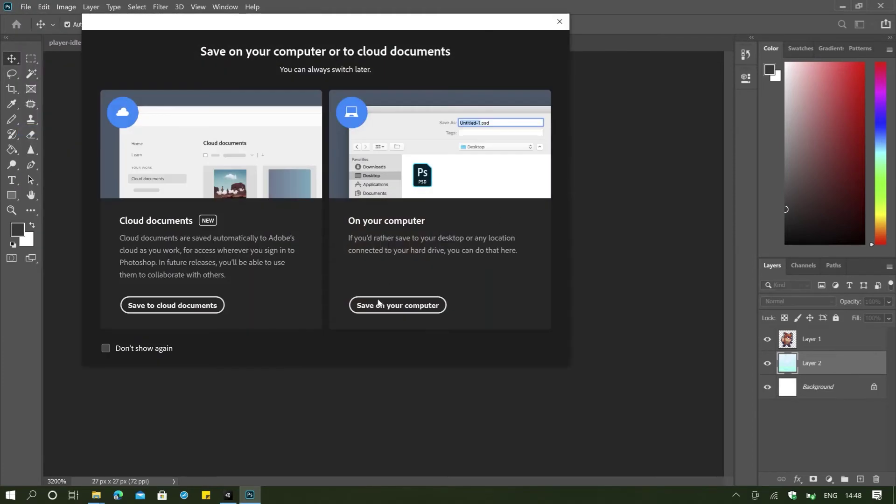
{"action": "left_click", "coordinate": [398, 304]}
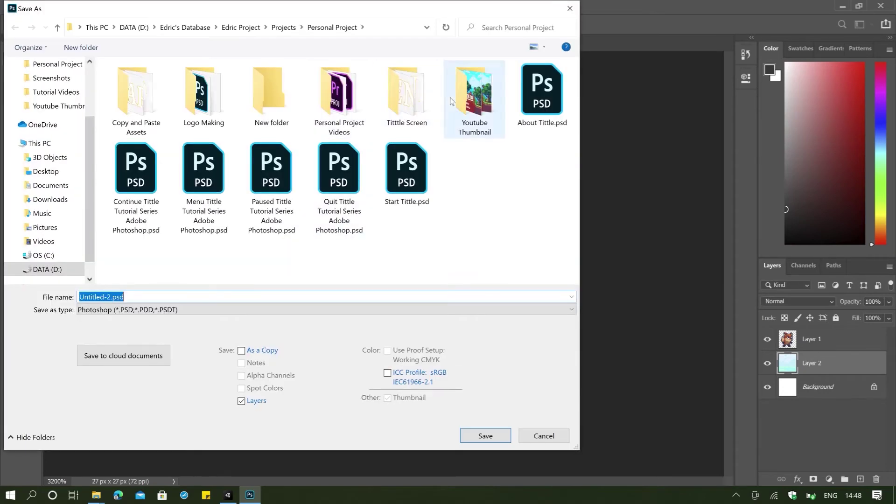
{"action": "left_click", "coordinate": [117, 296]}
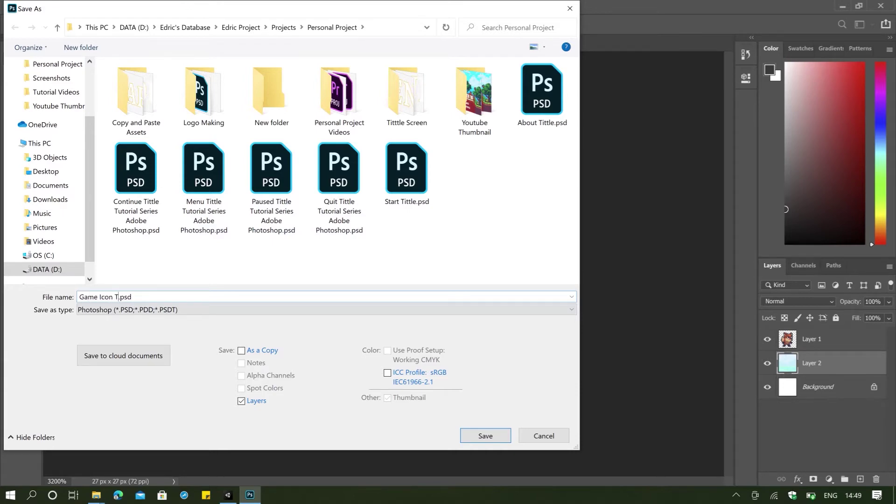
{"action": "key", "text": "Return"}
{"action": "left_click", "coordinate": [579, 135]}
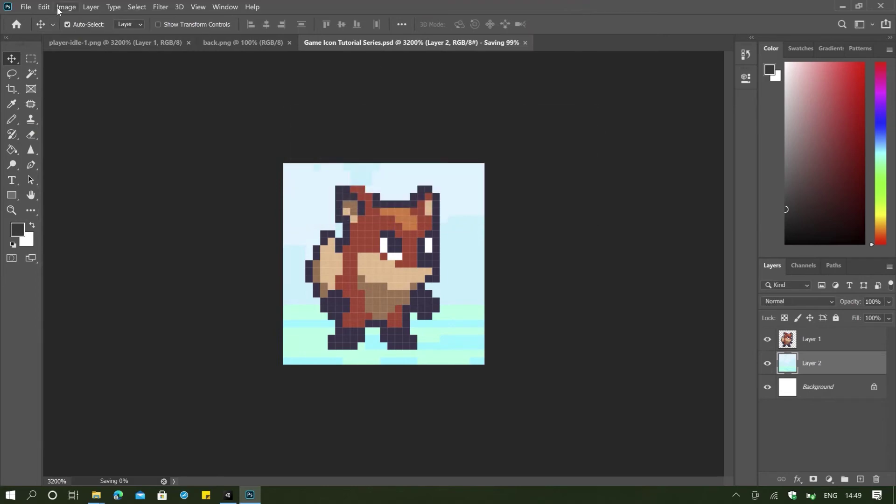
Step: Save a PNG copy, Game Icon Tutorial Series.png, then quit Photoshop
{"action": "left_click", "coordinate": [26, 7]}
{"action": "left_click", "coordinate": [51, 139]}
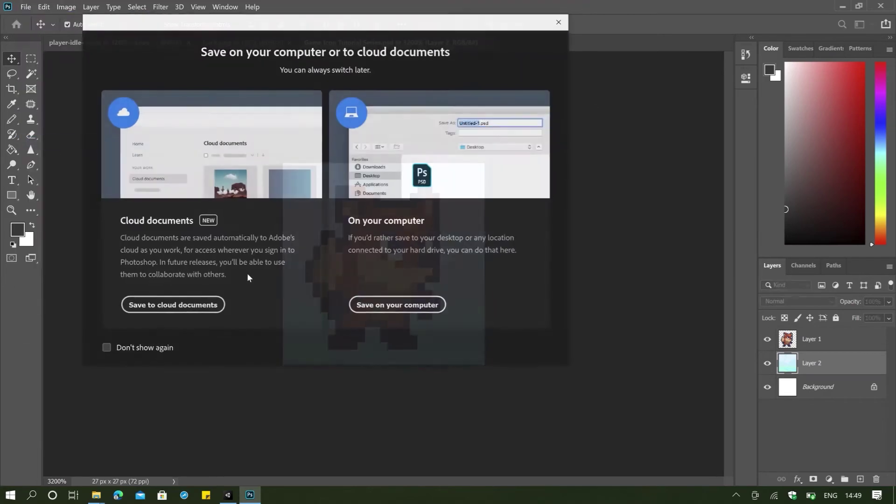
{"action": "left_click", "coordinate": [388, 306]}
{"action": "left_click", "coordinate": [110, 311]}
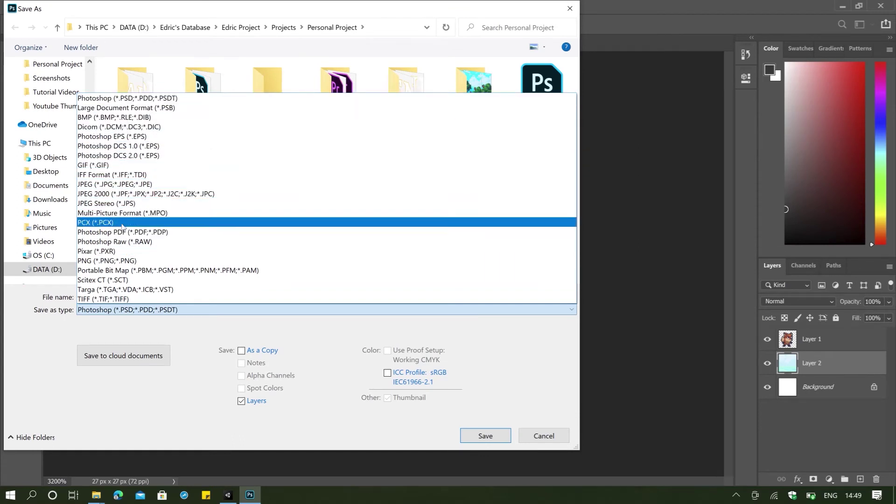
{"action": "left_click", "coordinate": [114, 260]}
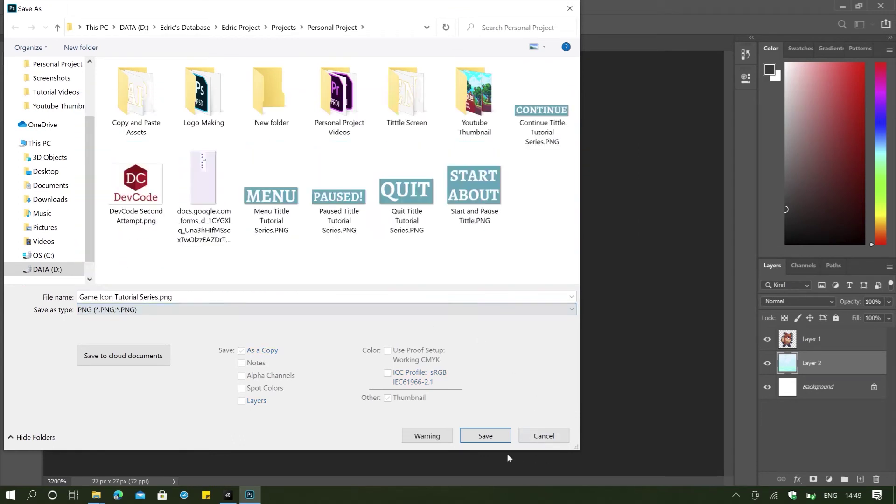
{"action": "left_click", "coordinate": [486, 438]}
{"action": "left_click", "coordinate": [513, 145]}
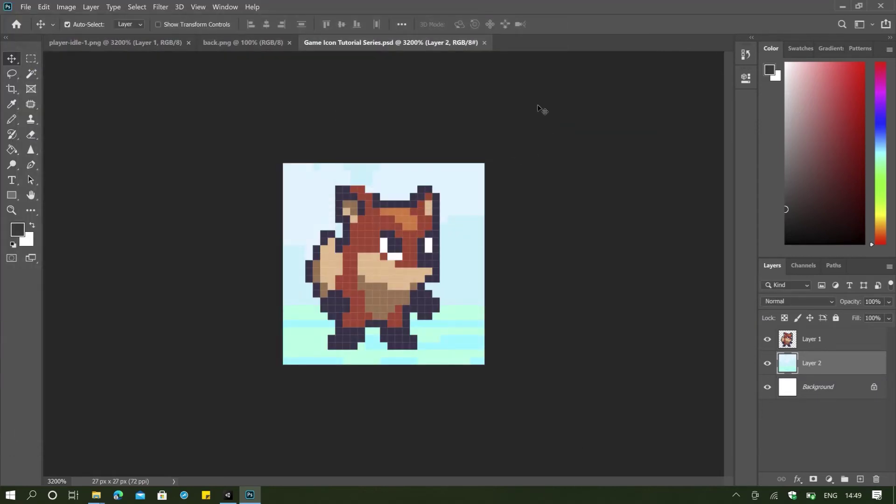
{"action": "left_click", "coordinate": [26, 6]}
{"action": "left_click", "coordinate": [457, 121]}
Step: Close Photoshop and open the Unity project's Assets folder in File Explorer
{"action": "left_click", "coordinate": [893, 6]}
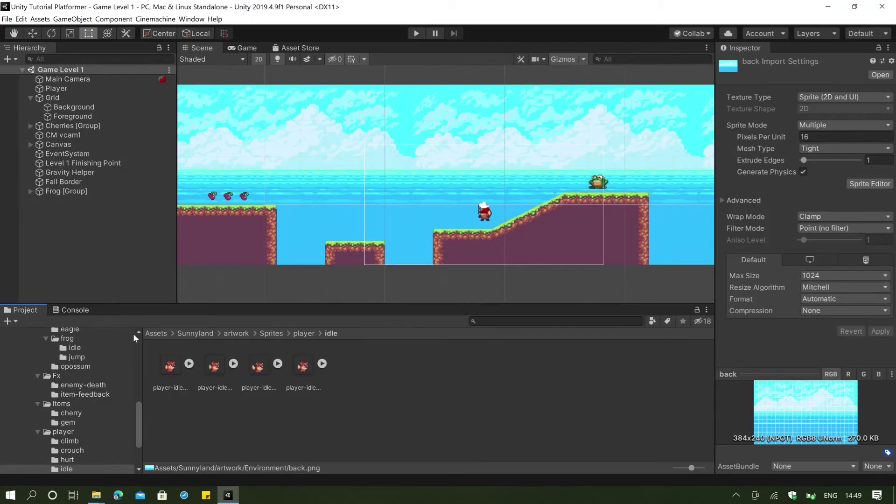
{"action": "left_click", "coordinate": [150, 334]}
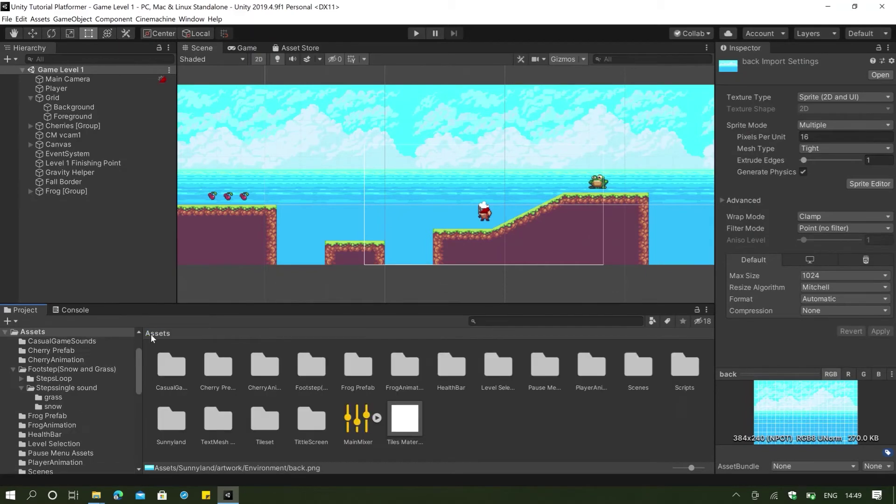
{"action": "right_click", "coordinate": [460, 419]}
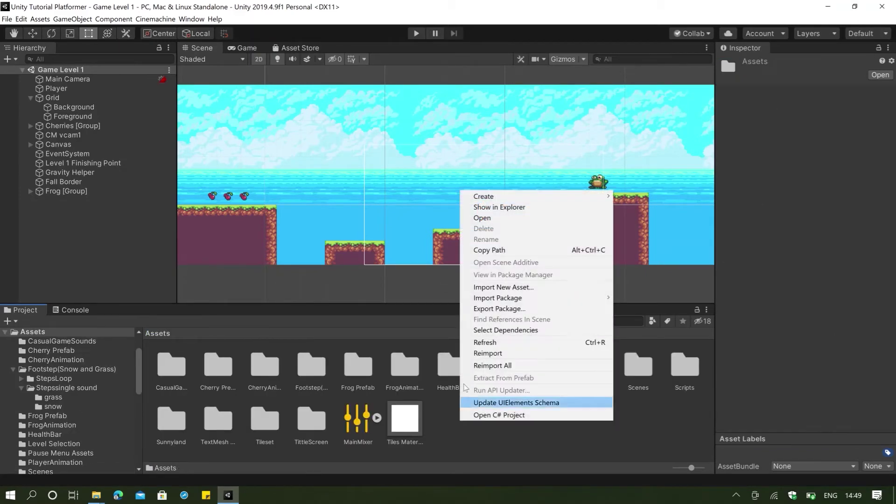
{"action": "left_click", "coordinate": [486, 206]}
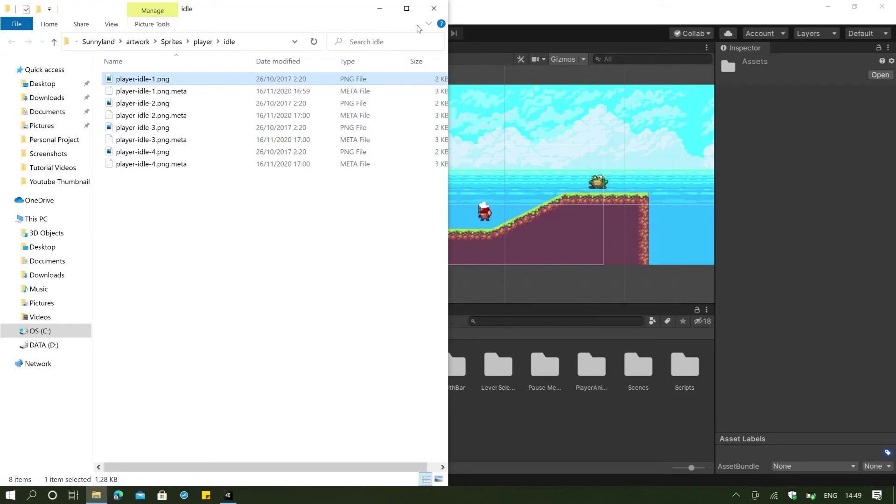
{"action": "left_click", "coordinate": [98, 41]}
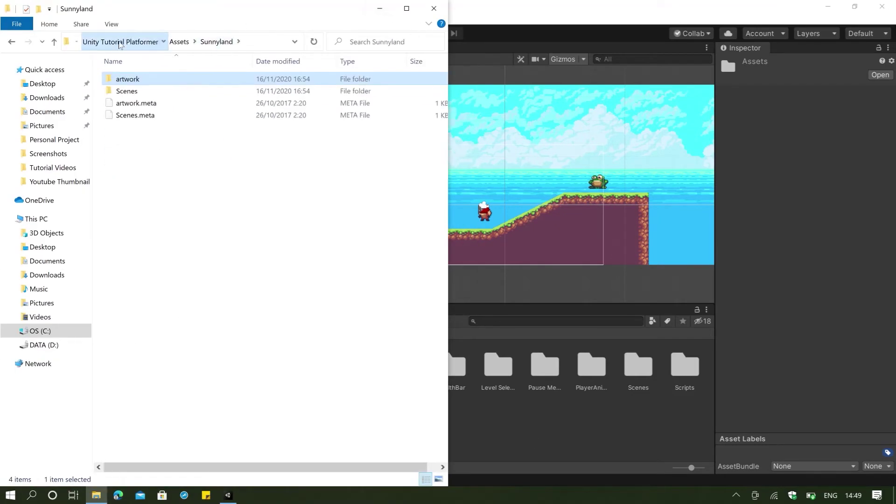
{"action": "left_click", "coordinate": [116, 41]}
{"action": "double_click", "coordinate": [161, 80]}
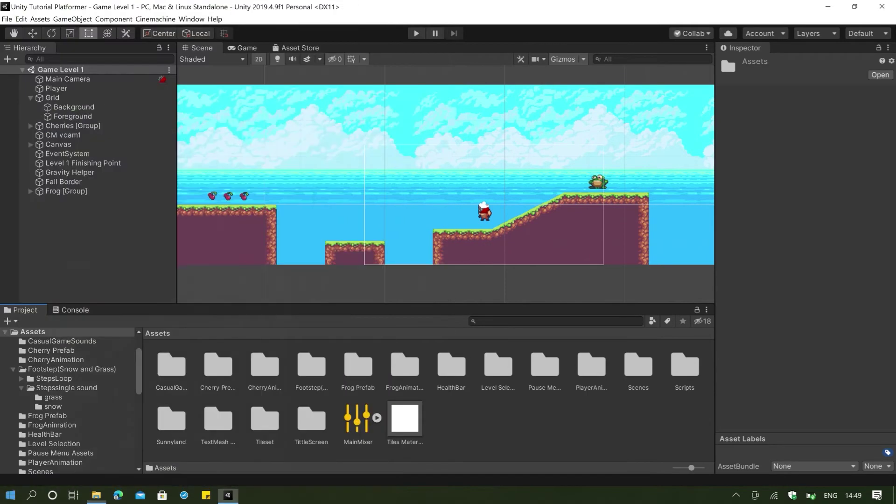
{"action": "left_click", "coordinate": [434, 8]}
Step: Find Game Icon Tutorial Series.png with Windows search and paste it into the Assets folder
{"action": "left_click", "coordinate": [37, 497]}
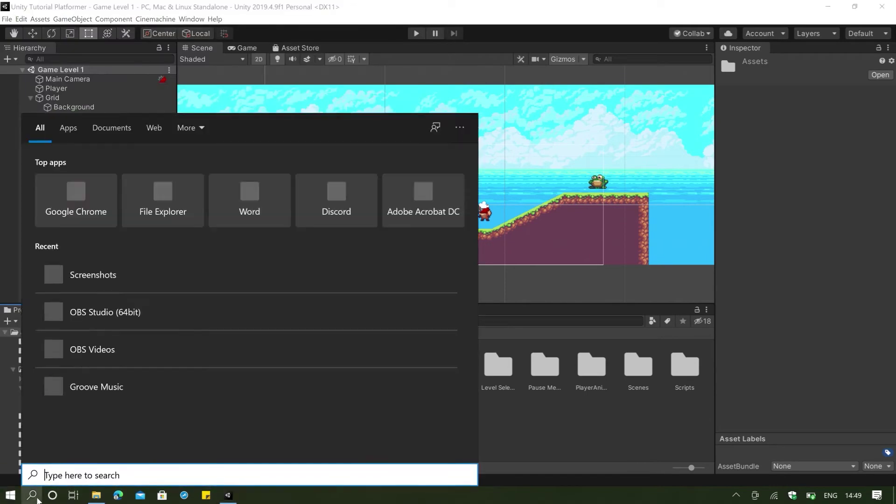
{"action": "type", "text": "Tittle S"}
{"action": "key", "text": "BackSpace"}
{"action": "key", "text": "BackSpace"}
{"action": "key", "text": "BackSpace"}
{"action": "key", "text": "BackSpace"}
{"action": "key", "text": "BackSpace"}
{"action": "key", "text": "BackSpace"}
{"action": "key", "text": "BackSpace"}
{"action": "key", "text": "BackSpace"}
{"action": "type", "text": "Icon"}
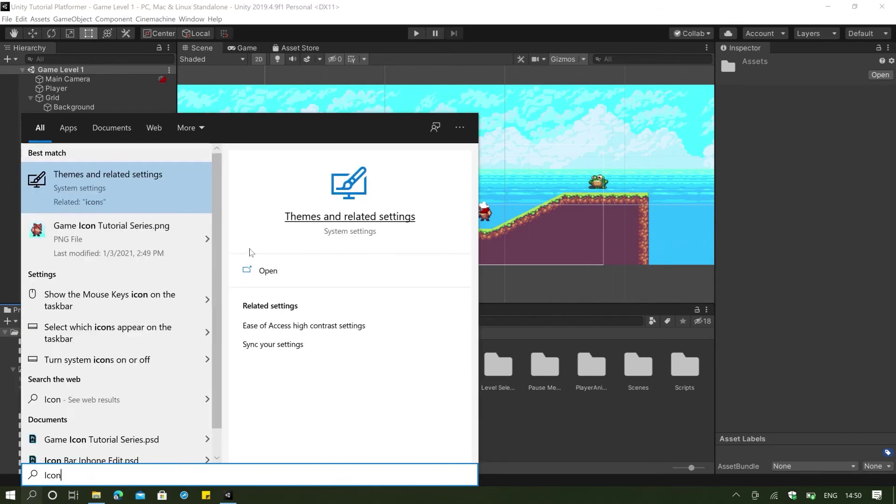
{"action": "right_click", "coordinate": [122, 240]}
{"action": "left_click", "coordinate": [160, 252]}
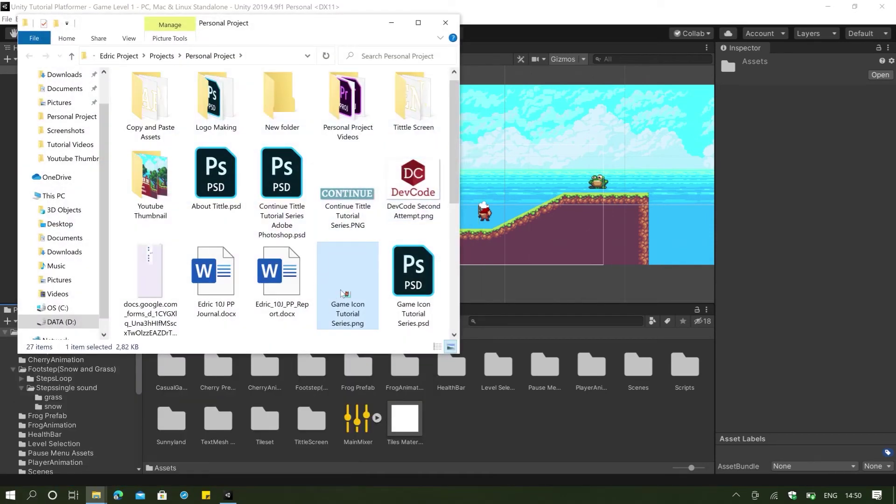
{"action": "key", "text": "alt+Tab"}
{"action": "key", "text": "alt+Tab"}
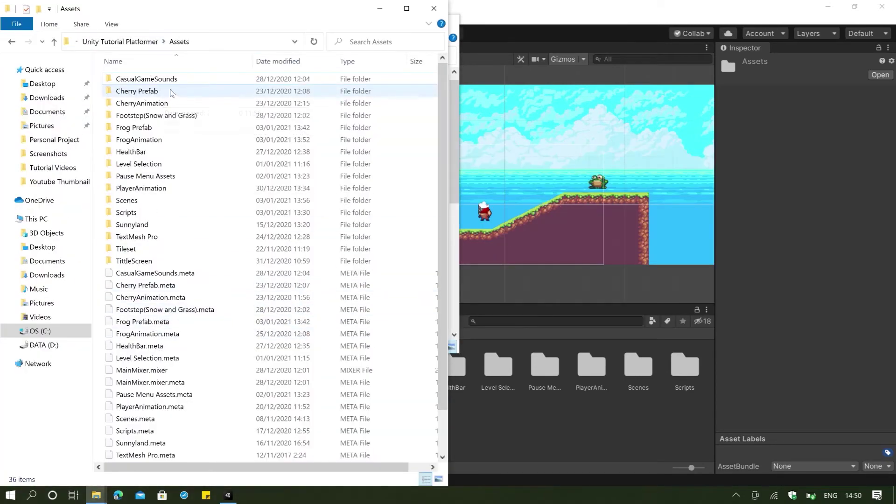
{"action": "right_click", "coordinate": [150, 74]}
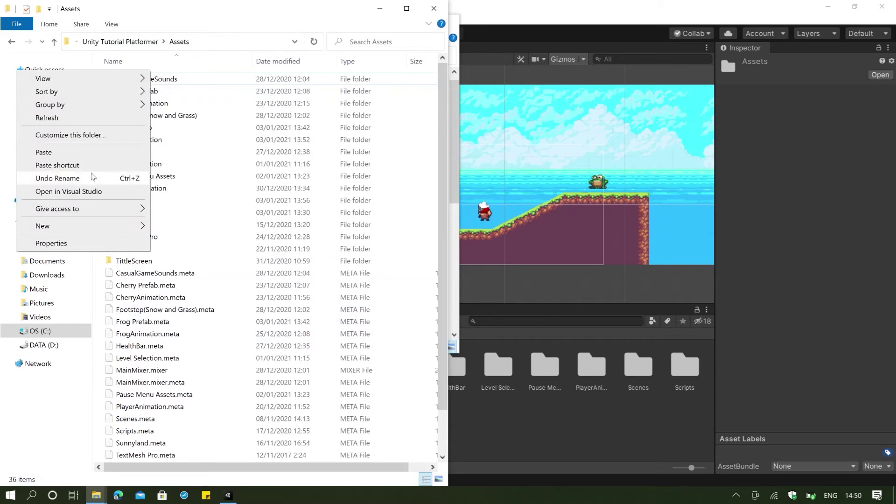
{"action": "left_click", "coordinate": [89, 152]}
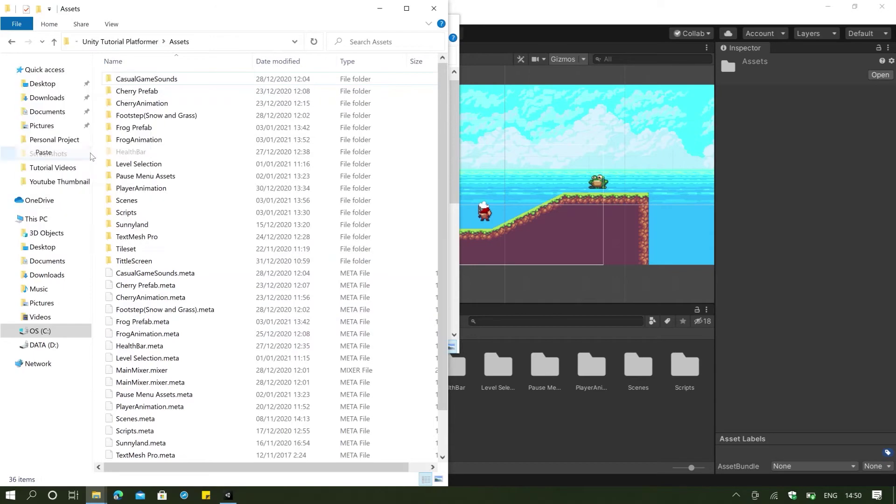
{"action": "left_click", "coordinate": [379, 8]}
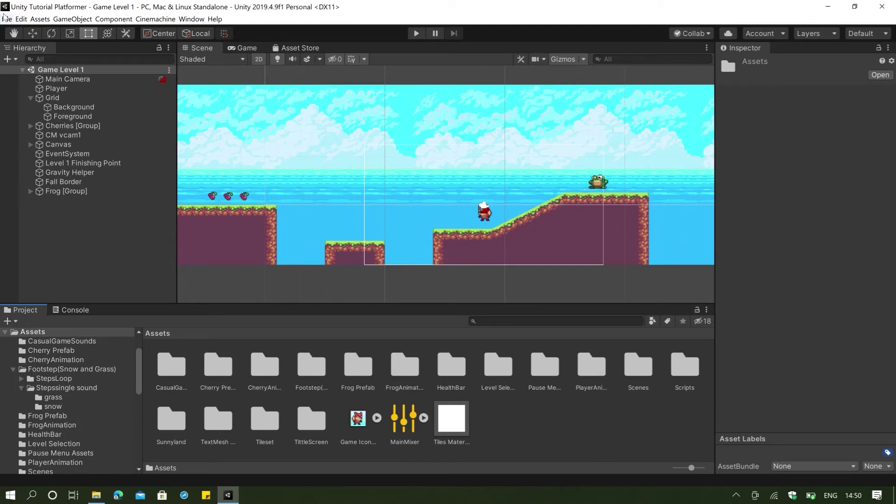
Step: In Player settings, set the Game Icon image as the Default Icon
{"action": "left_click", "coordinate": [21, 19]}
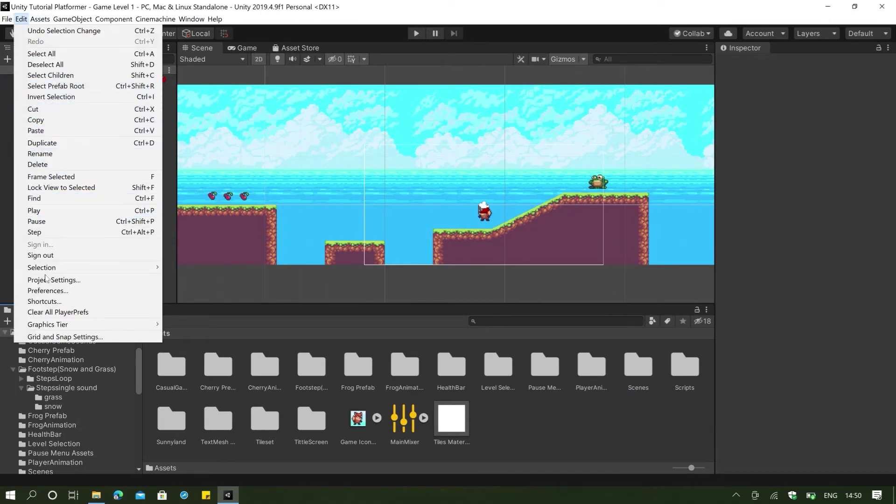
{"action": "left_click", "coordinate": [59, 284]}
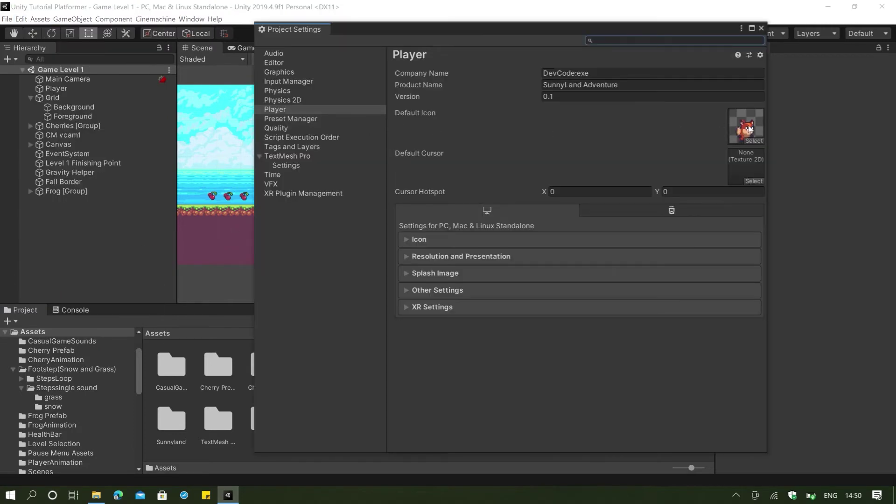
{"action": "left_click", "coordinate": [752, 139]}
{"action": "scroll", "coordinate": [738, 242], "scroll_direction": "up", "scroll_amount": 5}
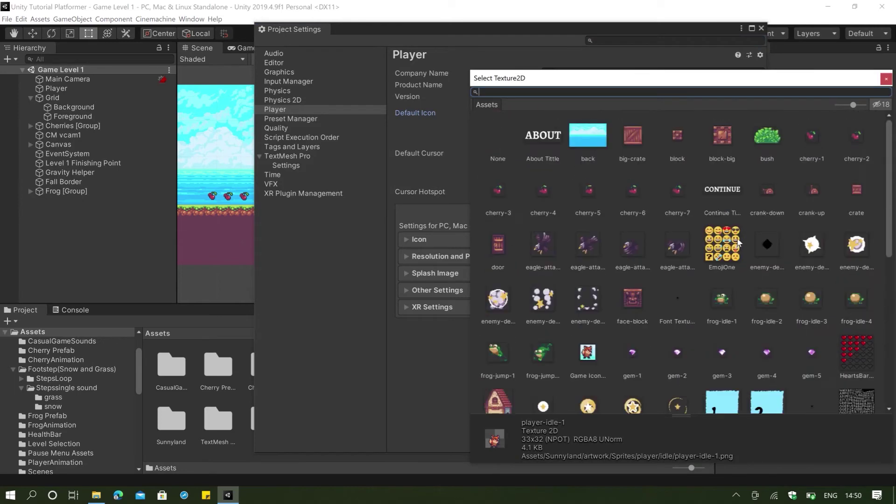
{"action": "left_click_drag", "start_coordinate": [367, 27], "coordinate": [492, 12]}
{"action": "left_click_drag", "start_coordinate": [358, 419], "coordinate": [848, 103]}
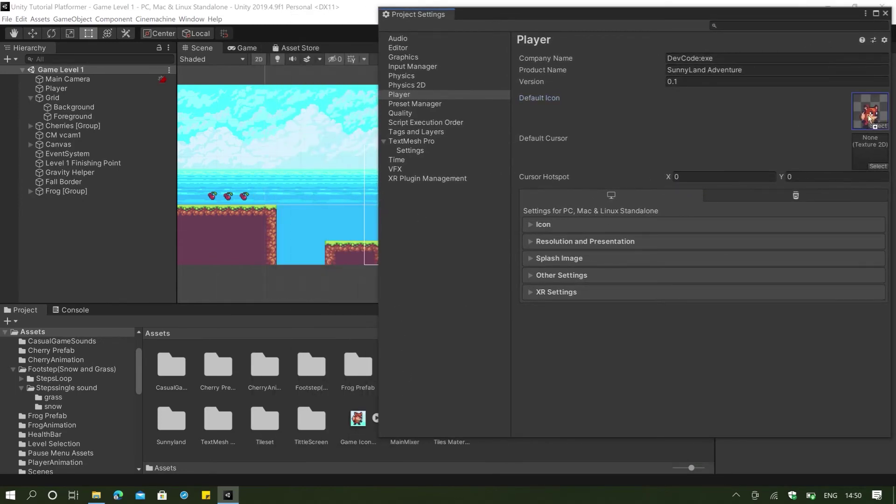
{"action": "left_click_drag", "start_coordinate": [629, 16], "coordinate": [482, 35]}
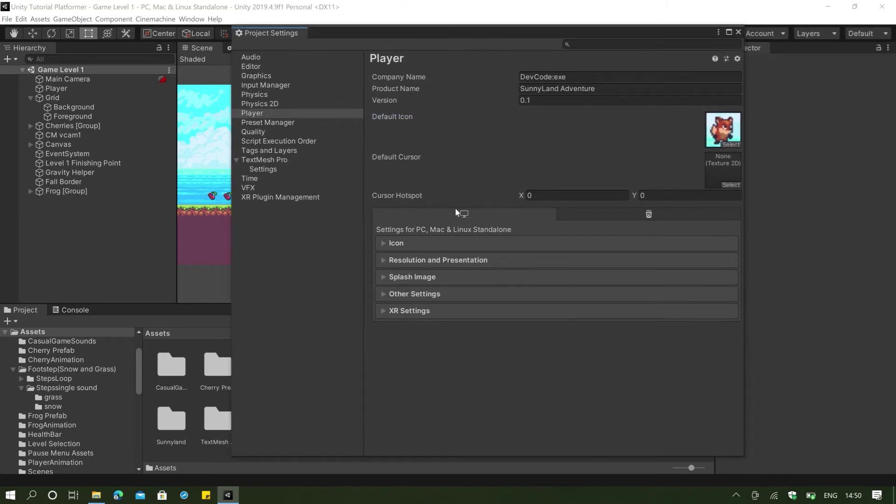
{"action": "left_click", "coordinate": [380, 243]}
{"action": "scroll", "coordinate": [573, 130], "scroll_direction": "down", "scroll_amount": 3}
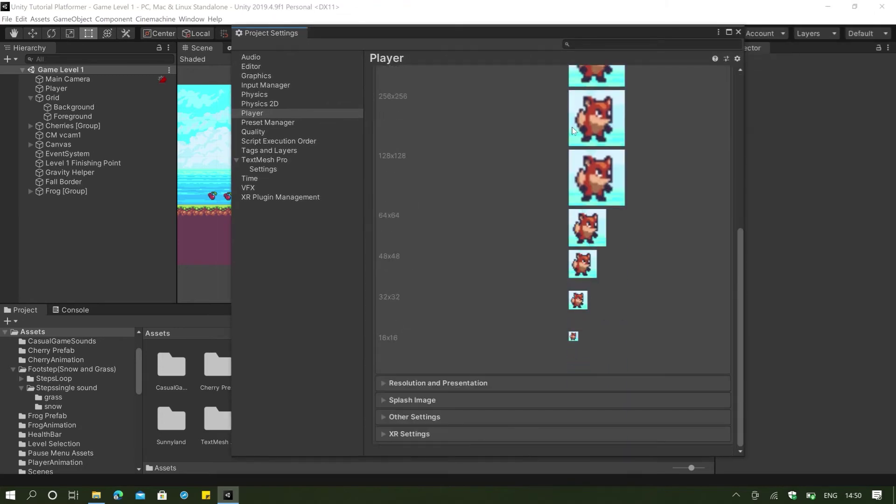
{"action": "scroll", "coordinate": [595, 285], "scroll_direction": "up", "scroll_amount": 3}
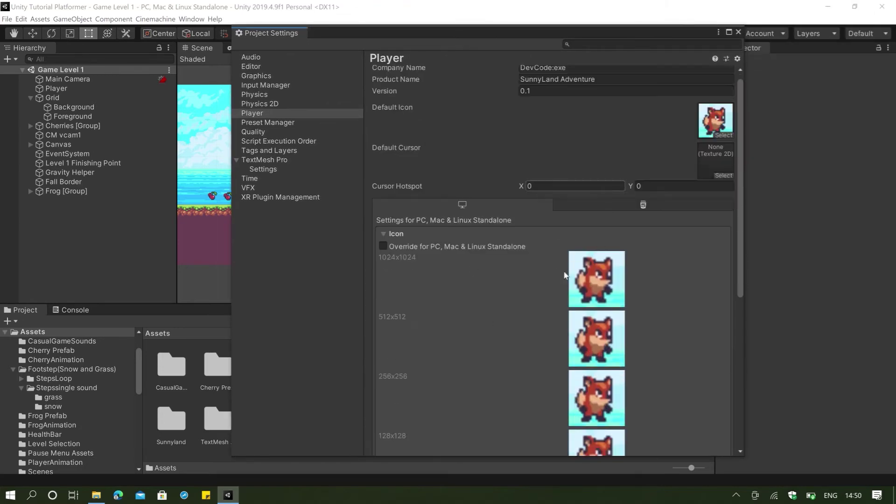
{"action": "left_click", "coordinate": [384, 234]}
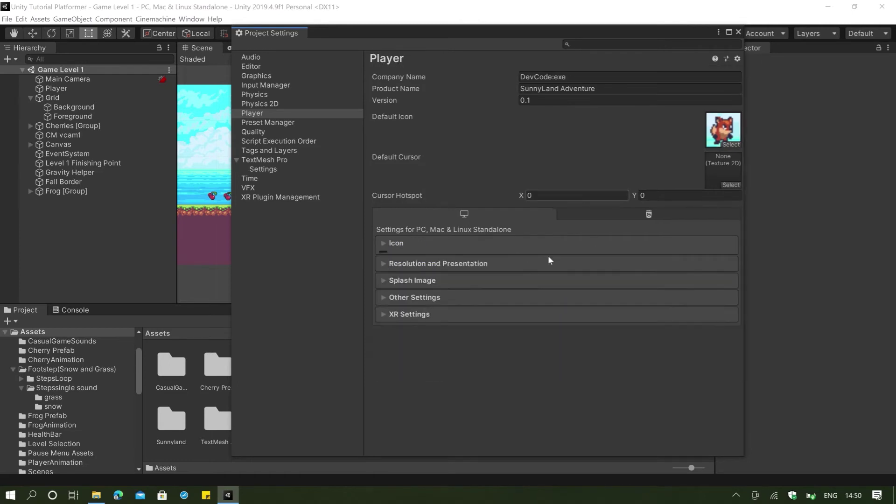
Step: Set Fullscreen Mode to Windowed at 1024 x 768 and enable Resizable Window
{"action": "left_click", "coordinate": [383, 259]}
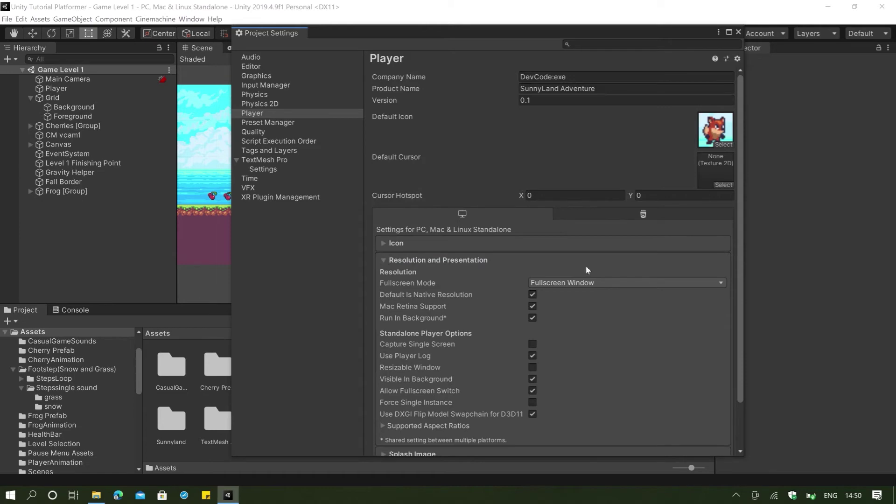
{"action": "scroll", "coordinate": [495, 293], "scroll_direction": "down", "scroll_amount": 1}
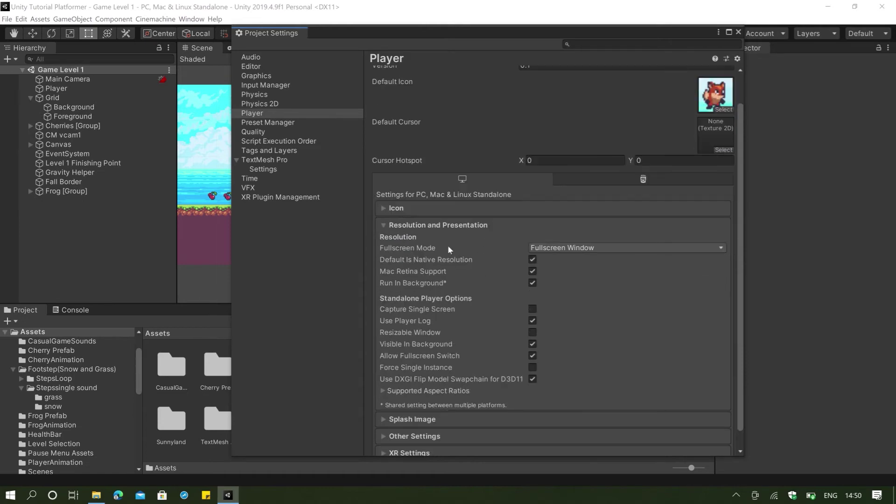
{"action": "left_click", "coordinate": [557, 252]}
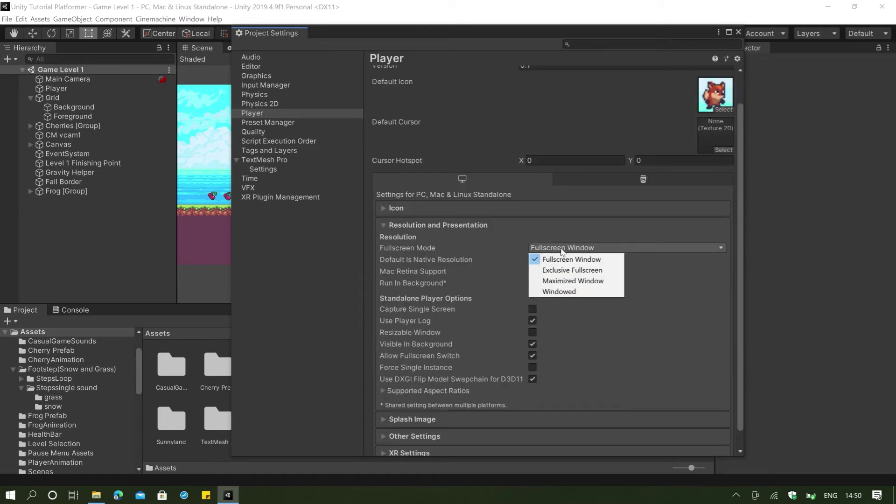
{"action": "left_click", "coordinate": [560, 292]}
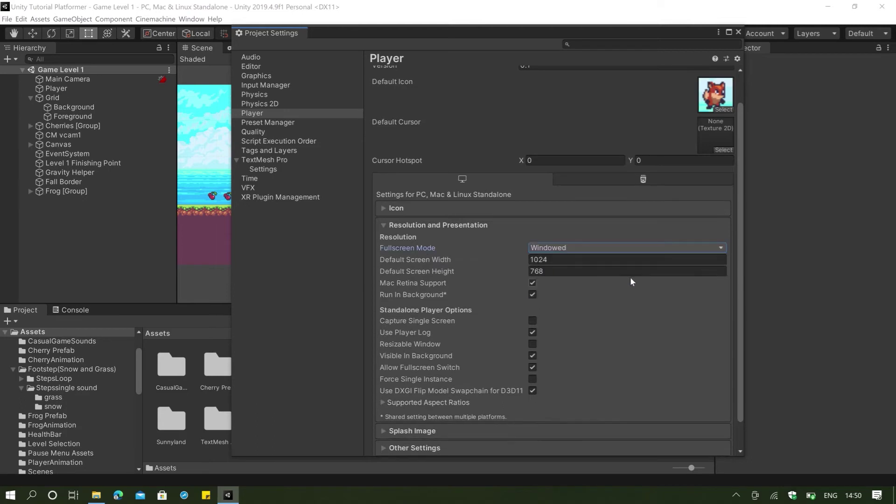
{"action": "scroll", "coordinate": [495, 284], "scroll_direction": "down", "scroll_amount": 2}
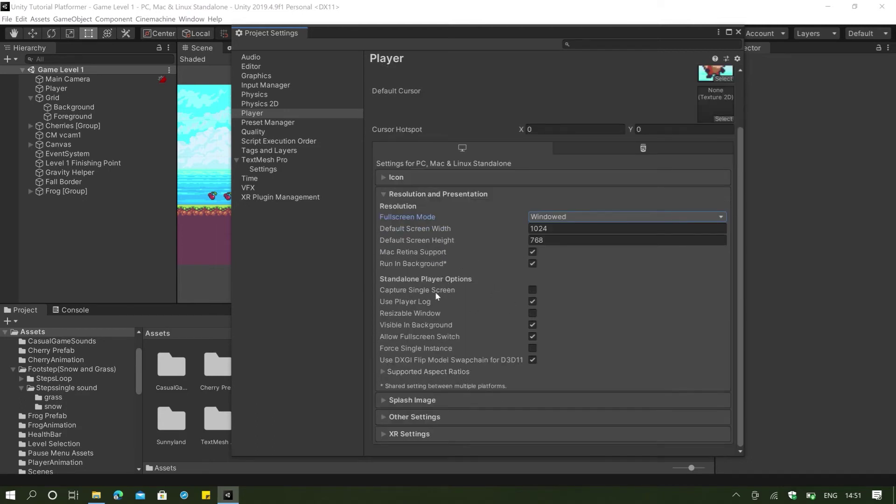
{"action": "left_click", "coordinate": [532, 314]}
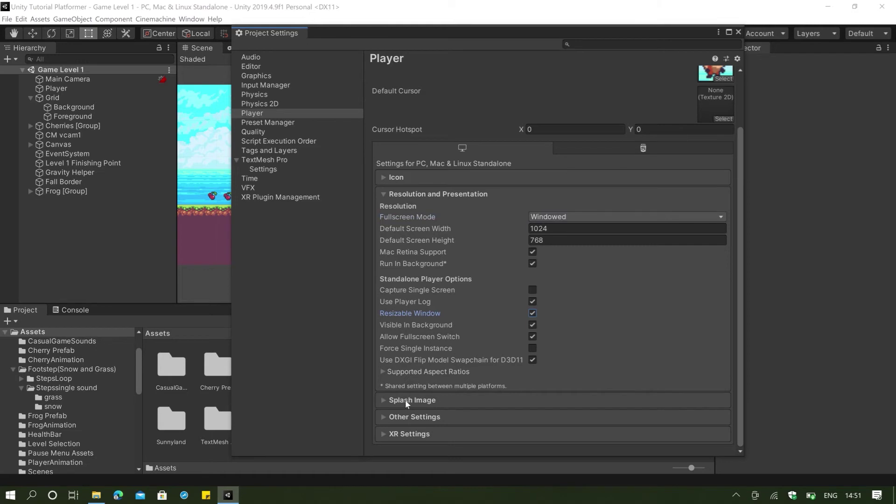
{"action": "left_click", "coordinate": [383, 401]}
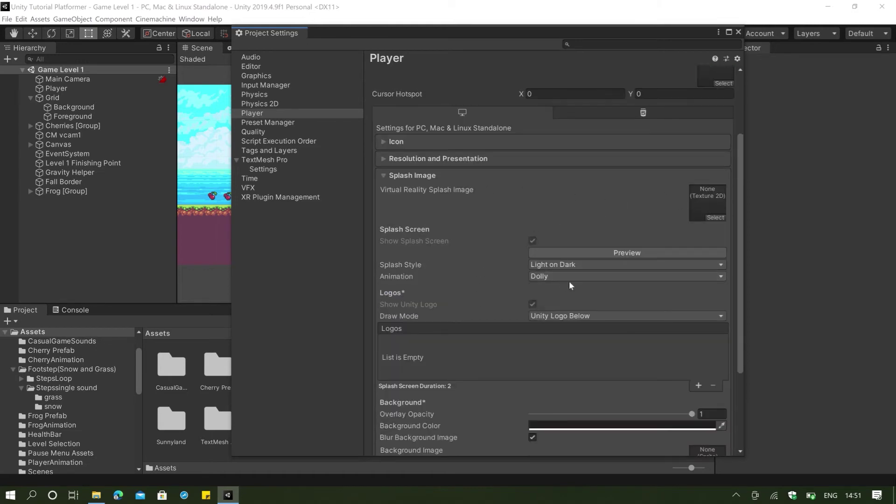
Step: Change Splash Style from Light on Dark to Dark on Light and preview it in the Game view
{"action": "left_click", "coordinate": [549, 264]}
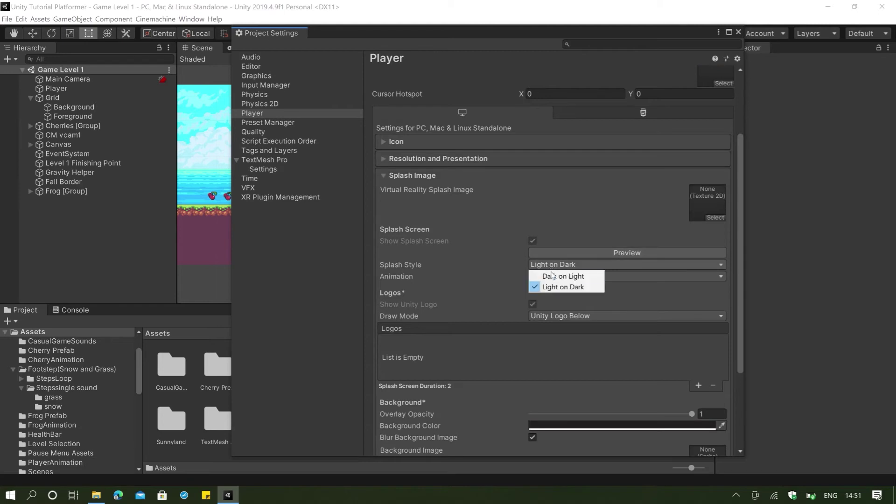
{"action": "left_click", "coordinate": [612, 253]}
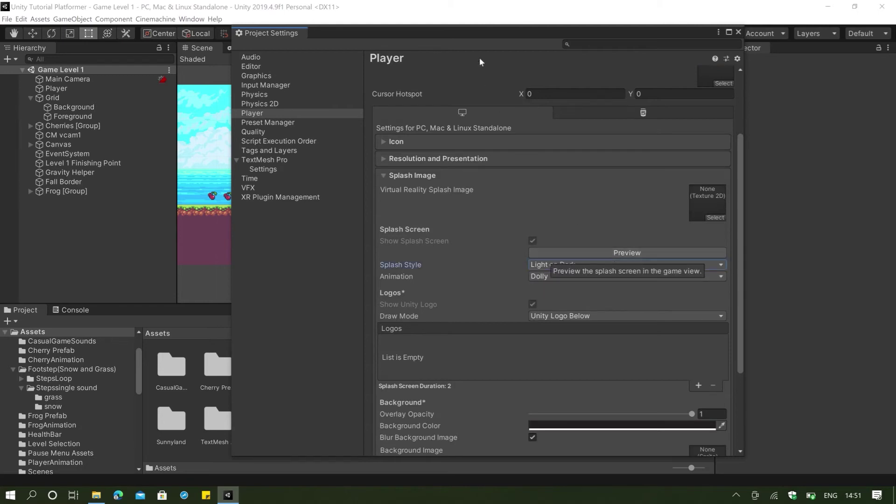
{"action": "left_click_drag", "start_coordinate": [419, 36], "coordinate": [631, 37]}
{"action": "left_click", "coordinate": [791, 249]}
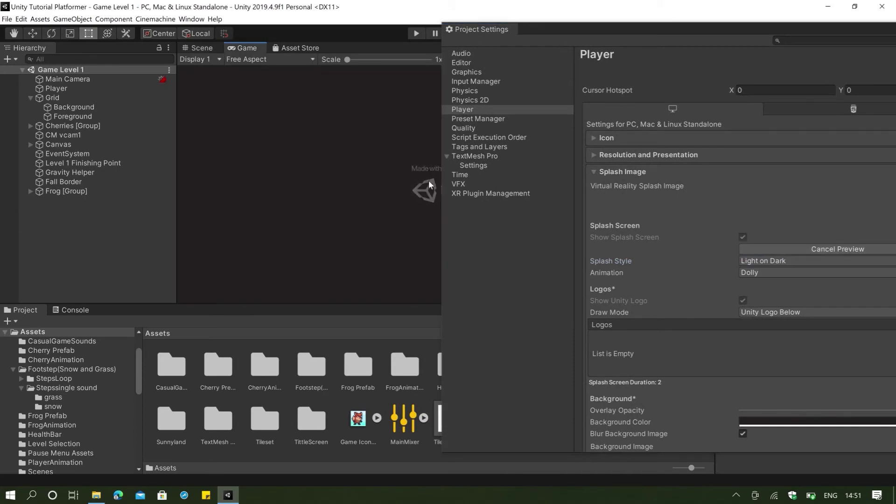
{"action": "left_click_drag", "start_coordinate": [581, 41], "coordinate": [445, 43]}
{"action": "left_click", "coordinate": [631, 275]}
{"action": "left_click", "coordinate": [628, 286]}
{"action": "left_click", "coordinate": [654, 267]}
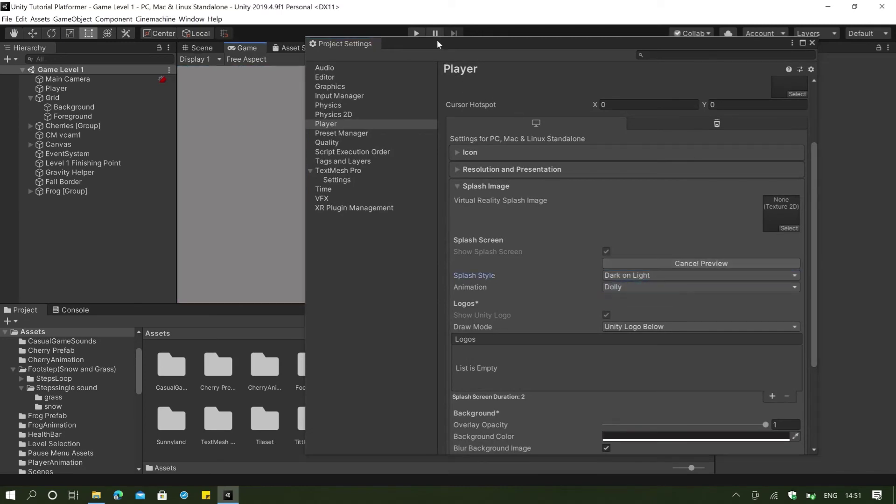
{"action": "left_click_drag", "start_coordinate": [514, 43], "coordinate": [432, 46]}
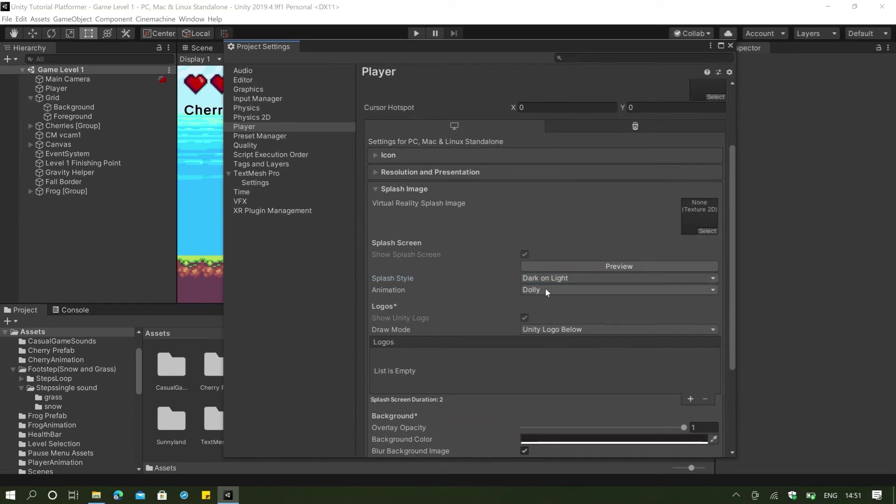
Step: Expand Other Settings and review the Gamma color space, Mono backend and .NET Standard 2.0 options
{"action": "scroll", "coordinate": [542, 271], "scroll_direction": "down", "scroll_amount": 3}
{"action": "scroll", "coordinate": [469, 250], "scroll_direction": "down", "scroll_amount": 3}
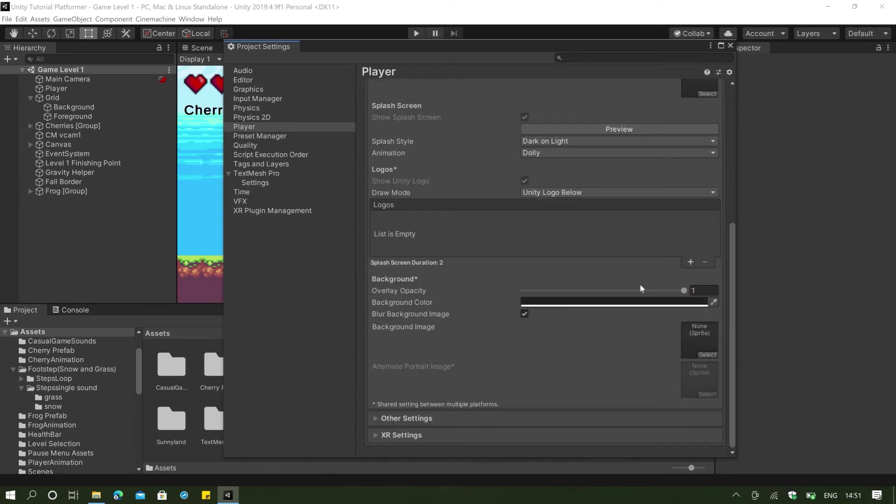
{"action": "left_click", "coordinate": [376, 419]}
{"action": "scroll", "coordinate": [454, 291], "scroll_direction": "down", "scroll_amount": 20}
{"action": "scroll", "coordinate": [600, 288], "scroll_direction": "down", "scroll_amount": 6}
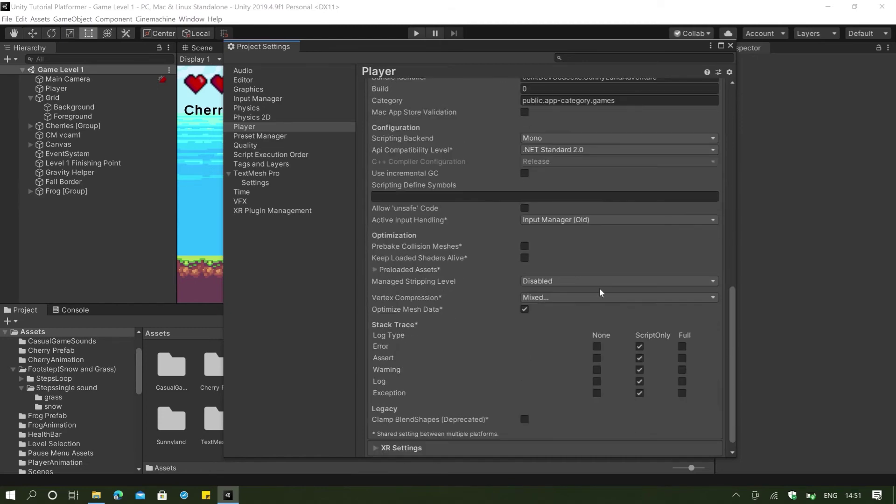
{"action": "scroll", "coordinate": [598, 288], "scroll_direction": "up", "scroll_amount": 12}
{"action": "scroll", "coordinate": [420, 192], "scroll_direction": "up", "scroll_amount": 6}
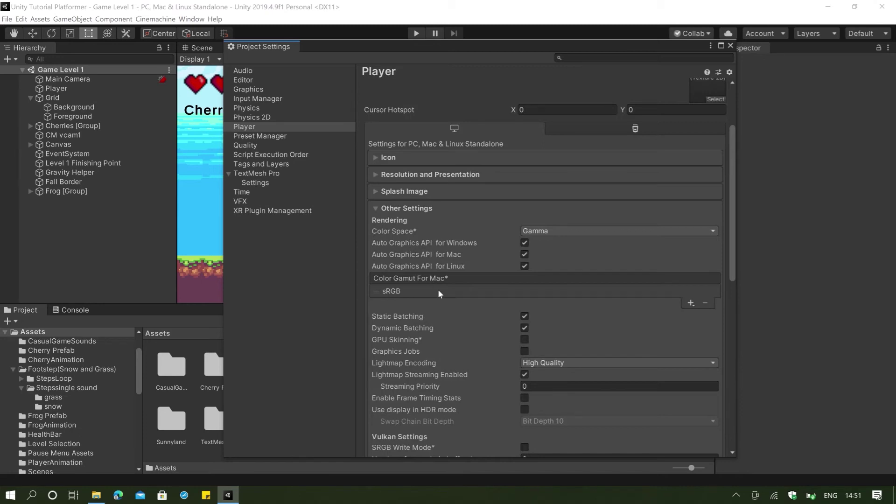
{"action": "scroll", "coordinate": [545, 246], "scroll_direction": "down", "scroll_amount": 15}
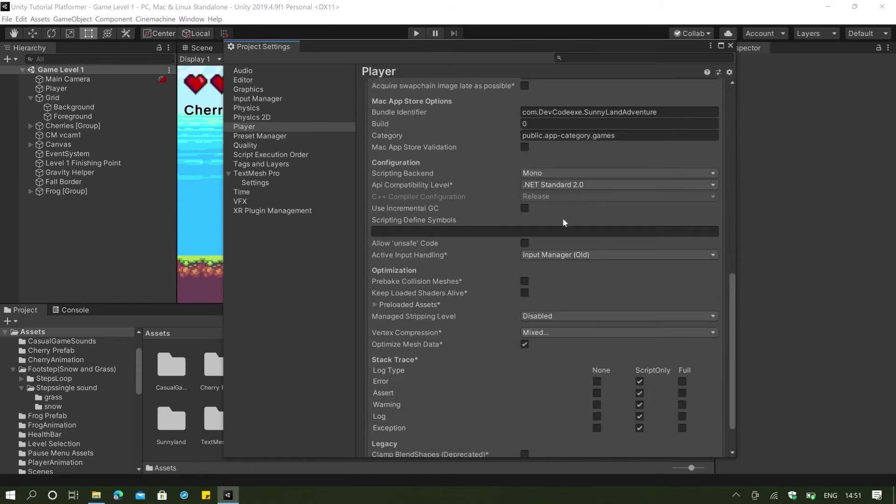
{"action": "scroll", "coordinate": [587, 208], "scroll_direction": "down", "scroll_amount": 3}
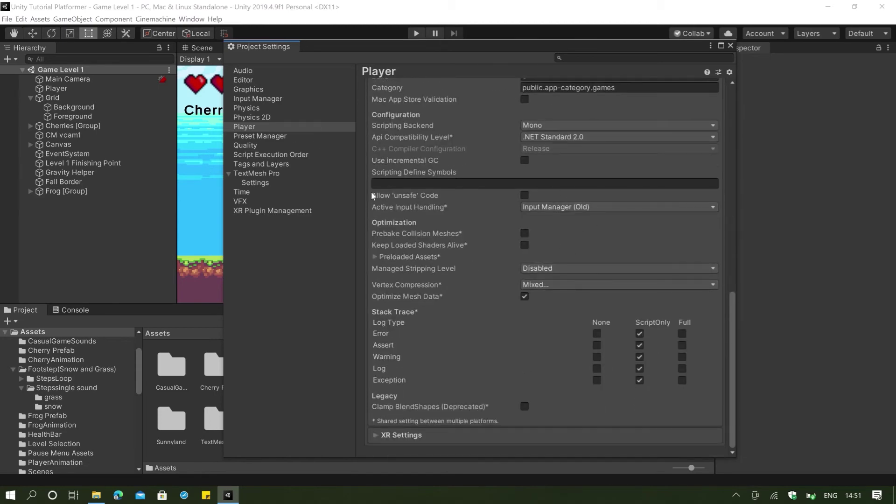
{"action": "scroll", "coordinate": [374, 106], "scroll_direction": "up", "scroll_amount": 5}
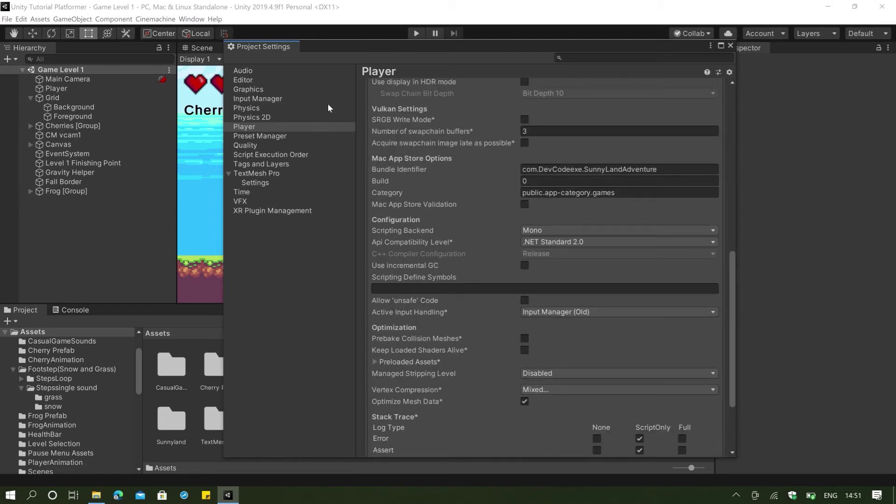
{"action": "scroll", "coordinate": [684, 167], "scroll_direction": "up", "scroll_amount": 20}
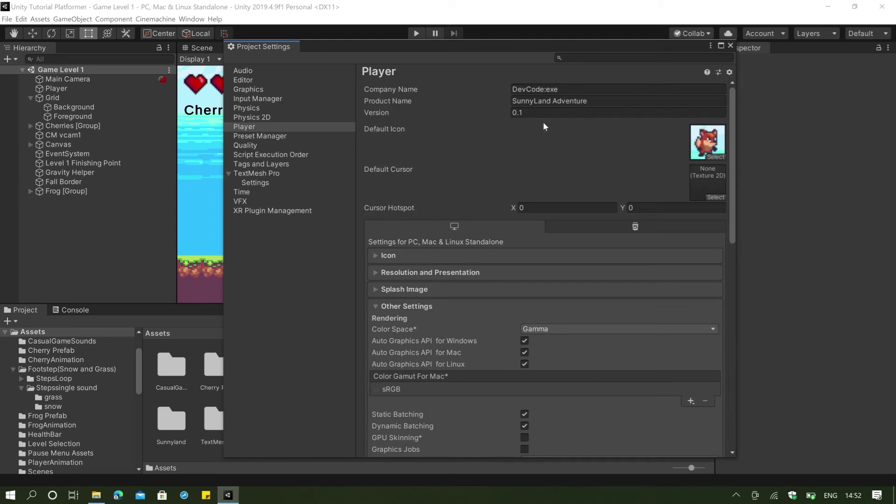
Step: Close Project Settings and open the Build Settings window
{"action": "left_click", "coordinate": [730, 46]}
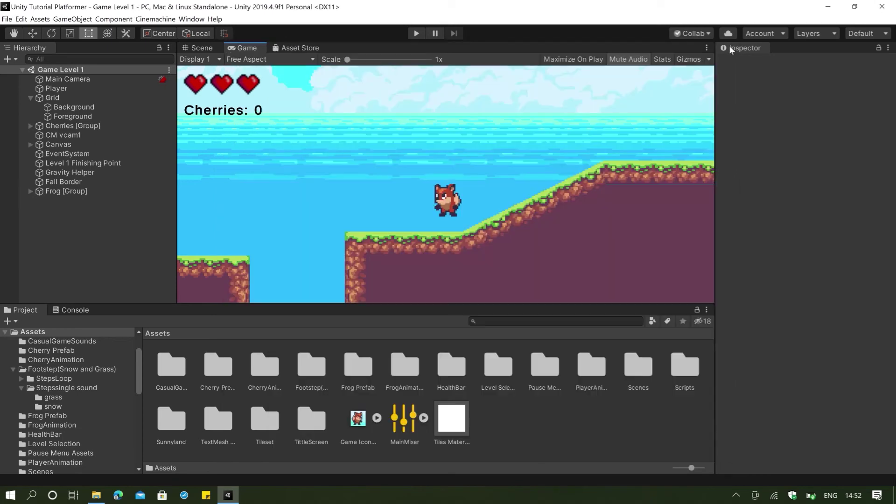
{"action": "left_click", "coordinate": [7, 19]}
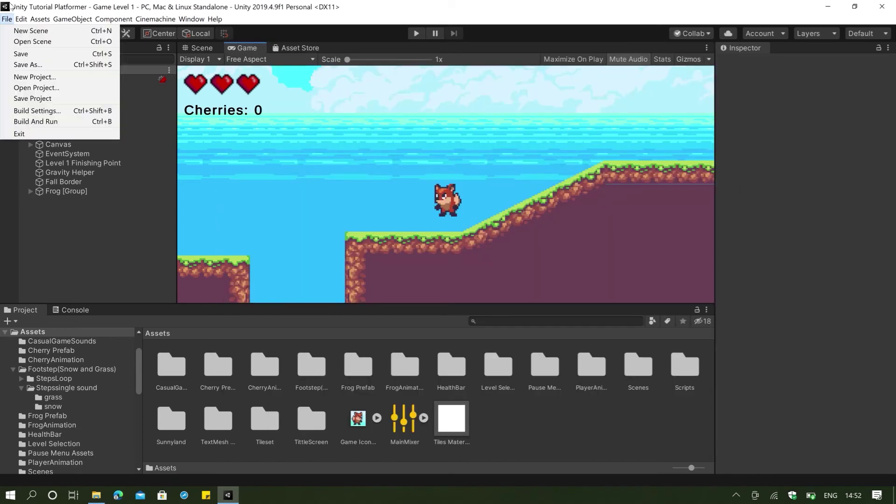
{"action": "left_click", "coordinate": [29, 111]}
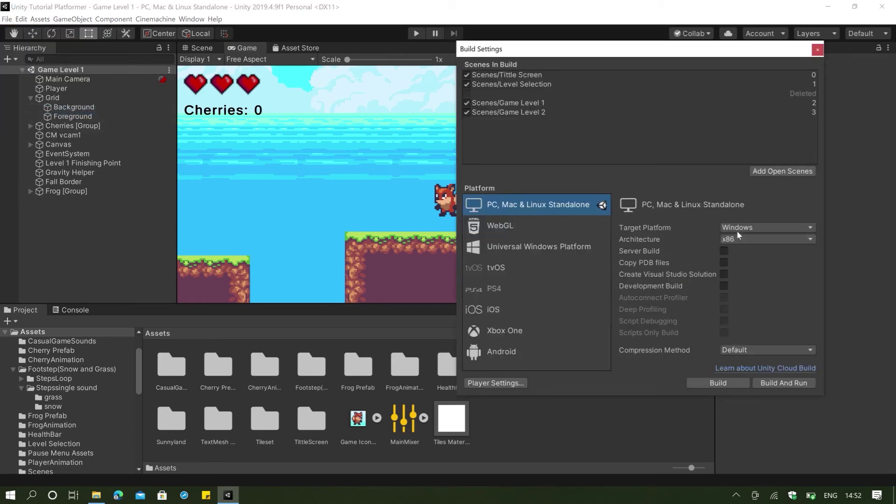
Step: Keep Windows x86 as the build target and tick Server Build
{"action": "left_click", "coordinate": [750, 228]}
{"action": "left_click", "coordinate": [802, 227]}
{"action": "left_click", "coordinate": [811, 225]}
{"action": "left_click", "coordinate": [775, 238]}
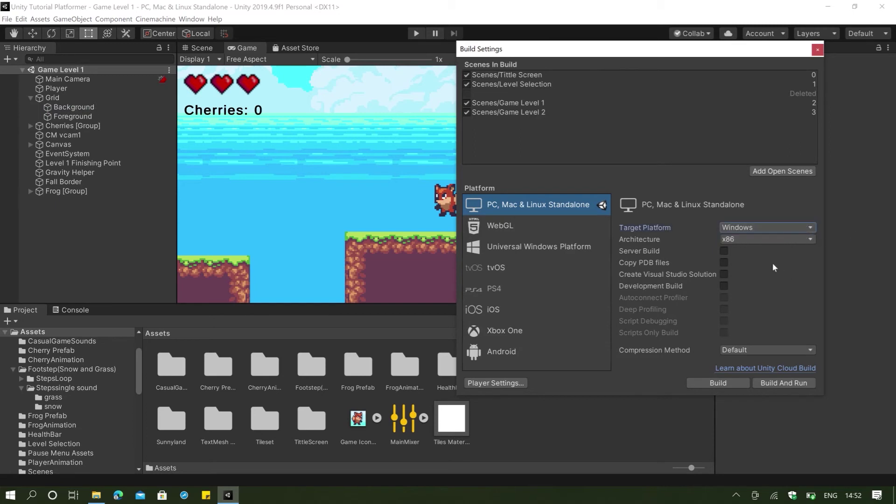
{"action": "left_click", "coordinate": [730, 243]}
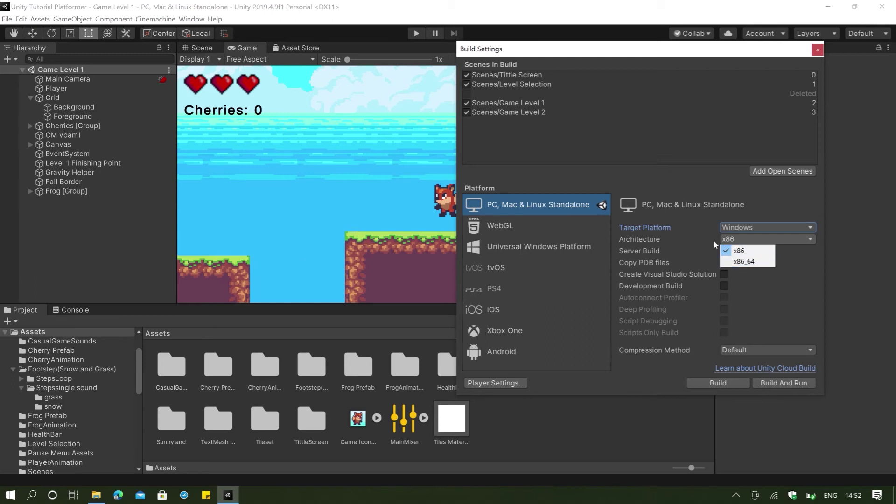
{"action": "left_click", "coordinate": [738, 250]}
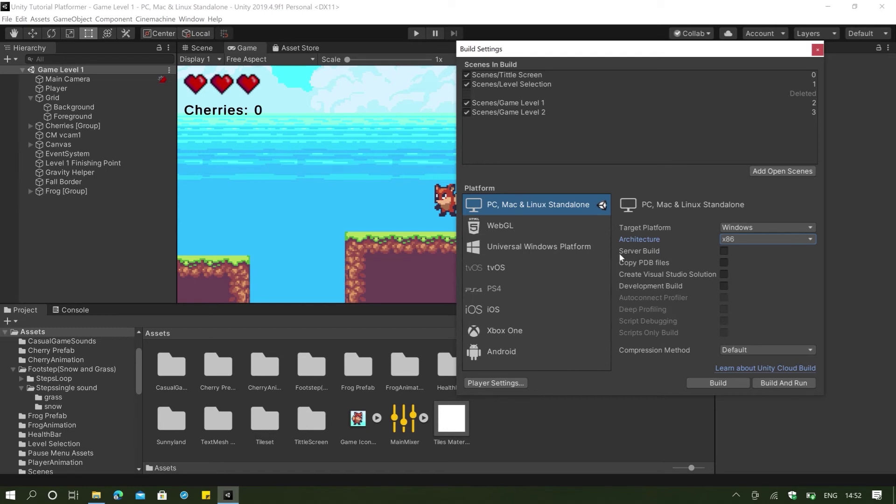
{"action": "left_click", "coordinate": [724, 252]}
Step: Build the game into a new 'SunnyLand Adventure' folder inside Unity Tutorials
{"action": "left_click", "coordinate": [722, 386]}
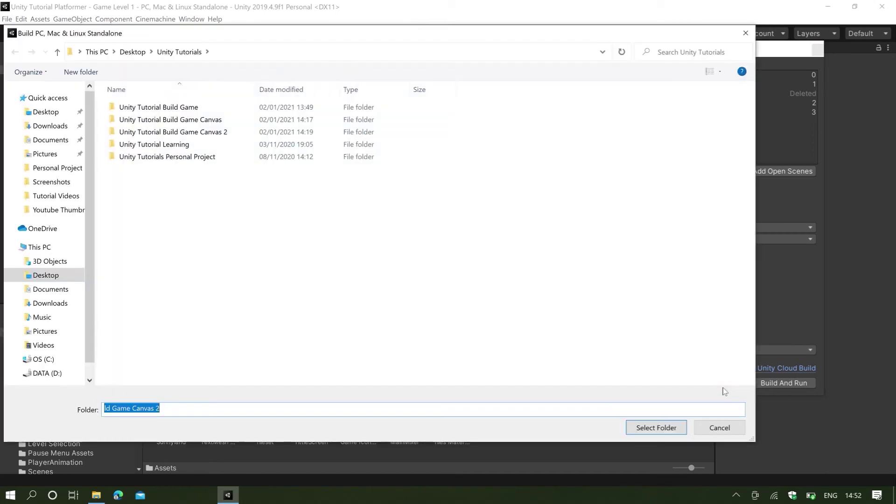
{"action": "left_click", "coordinate": [76, 73]}
{"action": "type", "text": "SunnyLand Adventure"}
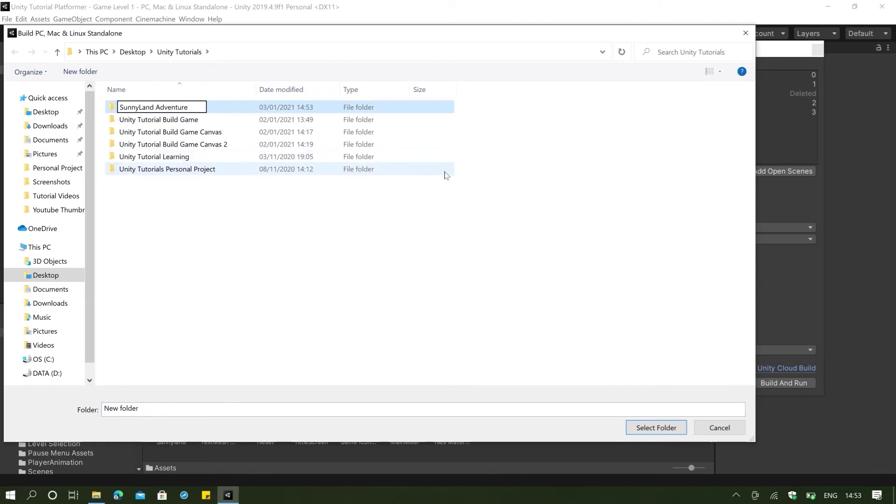
{"action": "key", "text": "Return"}
{"action": "left_click", "coordinate": [275, 110]}
{"action": "double_click", "coordinate": [275, 110]}
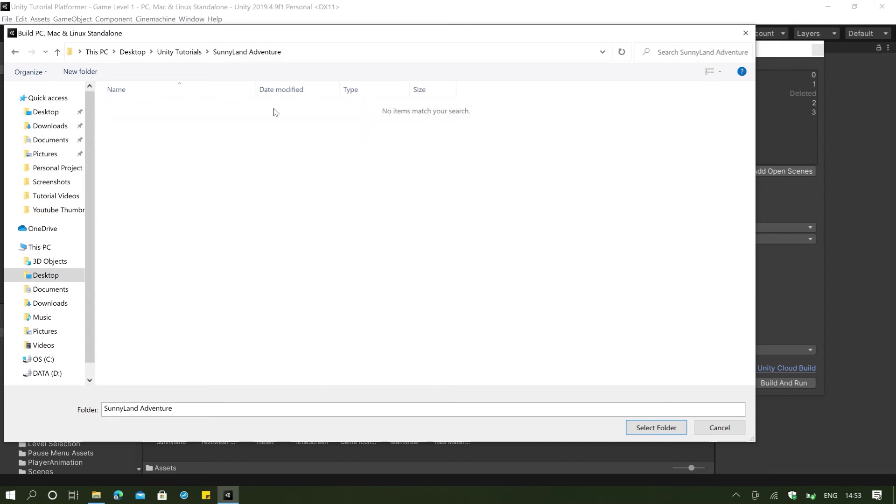
{"action": "left_click", "coordinate": [656, 428]}
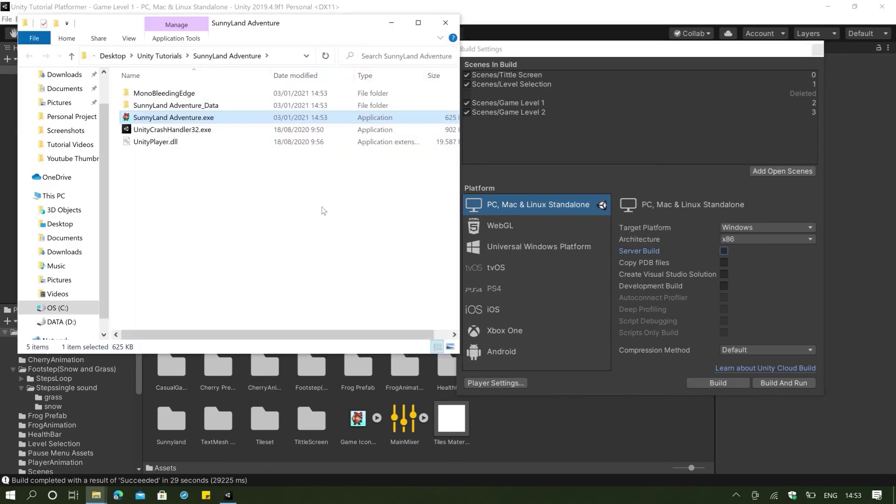
Step: Close Build Settings and launch SunnyLand Adventure.exe from the build folder, widening its window
{"action": "left_click", "coordinate": [542, 42]}
{"action": "left_click", "coordinate": [7, 18]}
{"action": "left_click", "coordinate": [270, 149]}
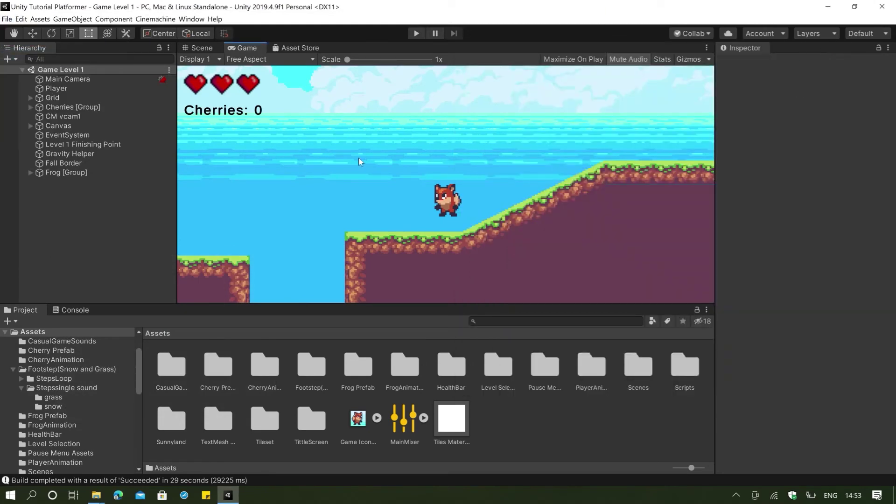
{"action": "left_click", "coordinate": [97, 494]}
{"action": "left_click", "coordinate": [132, 119]}
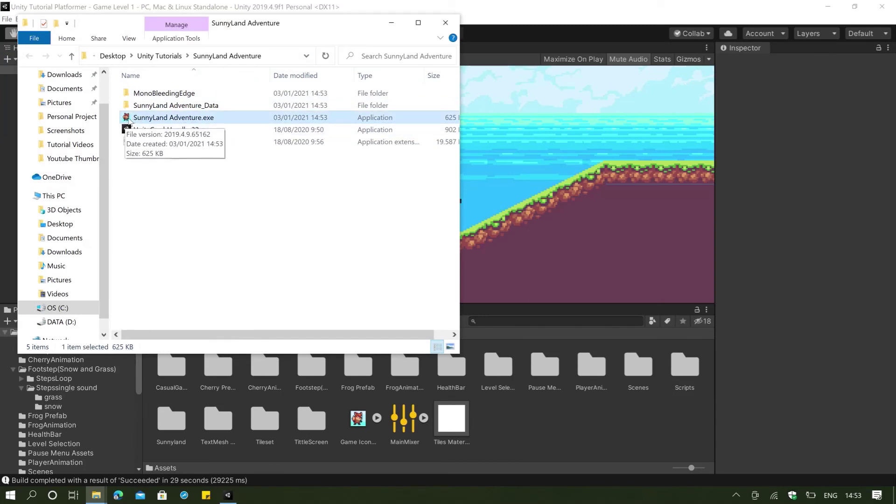
{"action": "double_click", "coordinate": [133, 119]}
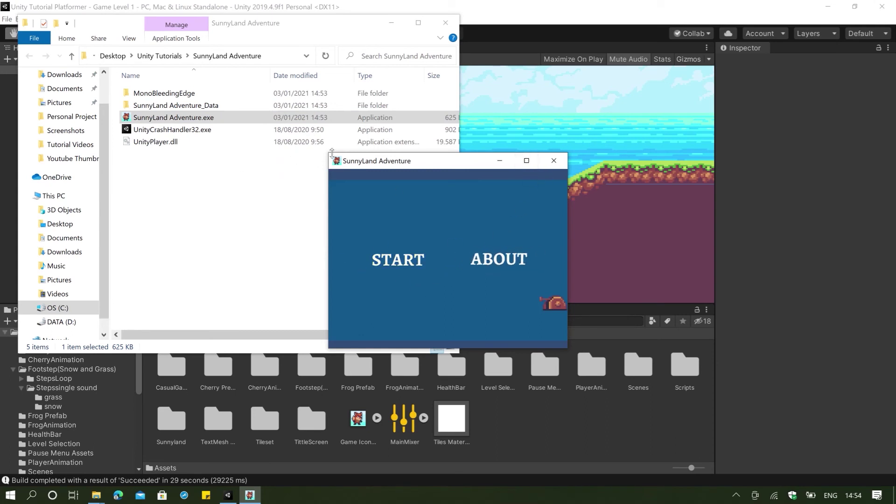
{"action": "left_click_drag", "start_coordinate": [323, 151], "coordinate": [237, 153]}
Step: Maximize the game, start level 1 and run the fox up the slope and across the water
{"action": "left_click", "coordinate": [526, 161]}
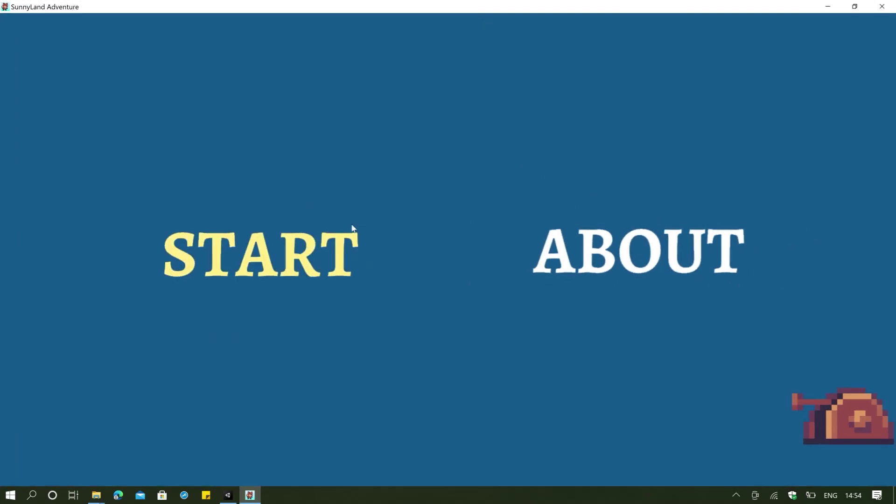
{"action": "left_click", "coordinate": [317, 270]}
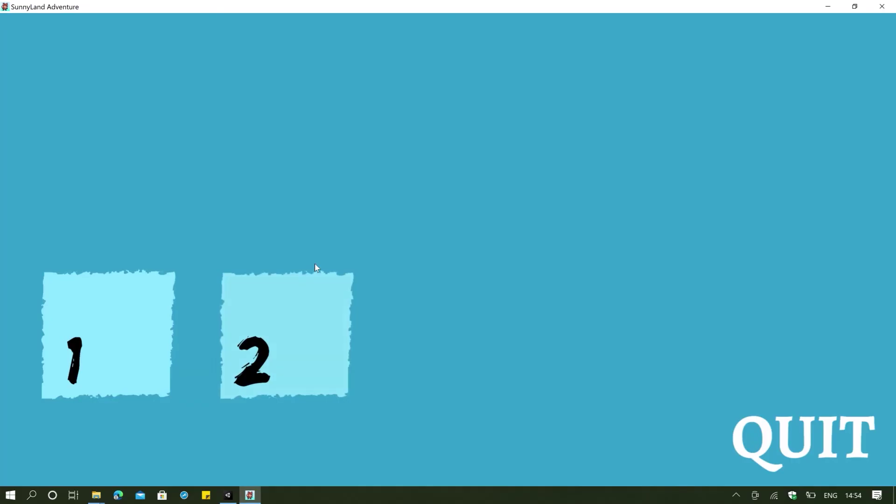
{"action": "left_click", "coordinate": [163, 331]}
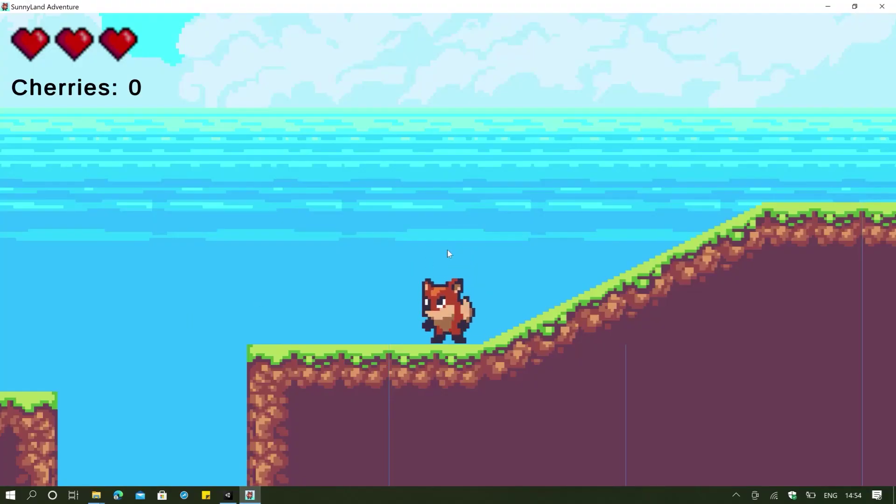
{"action": "key", "text": "Right"}
{"action": "key", "text": "space"}
{"action": "key", "text": "Right"}
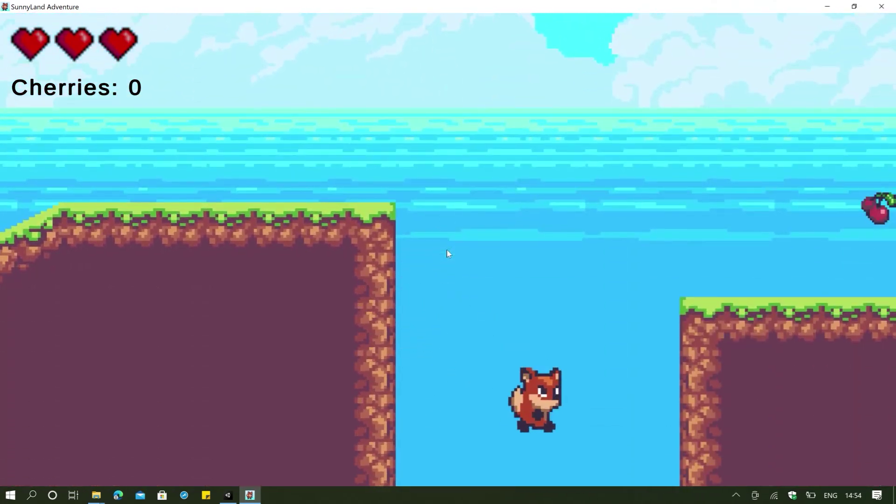
{"action": "key", "text": "Right"}
{"action": "key", "text": "space"}
{"action": "key", "text": "Left"}
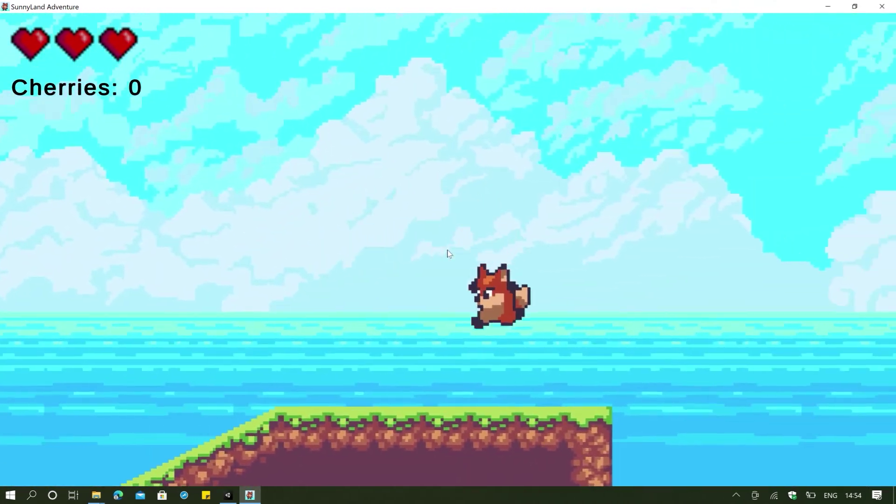
{"action": "key", "text": "Right"}
{"action": "key", "text": "space"}
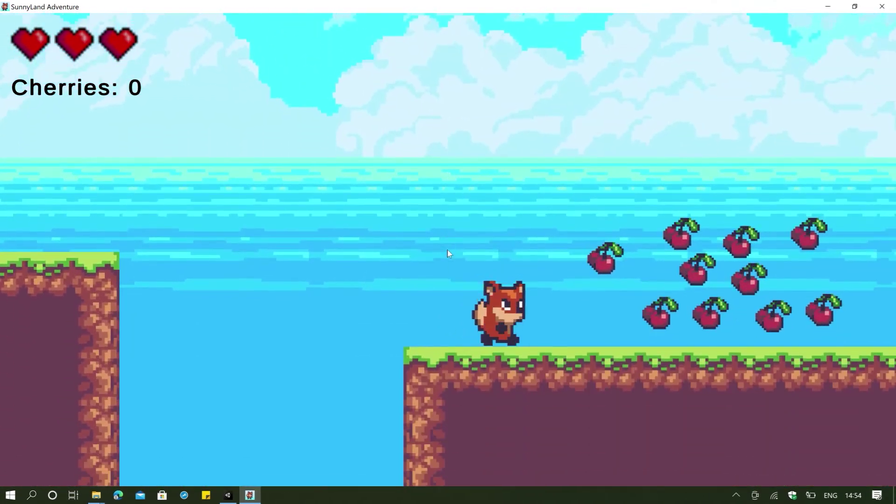
Step: Collect more cherries, jump on the frog and head back left past the pit
{"action": "key", "text": "Left"}
{"action": "key", "text": "space"}
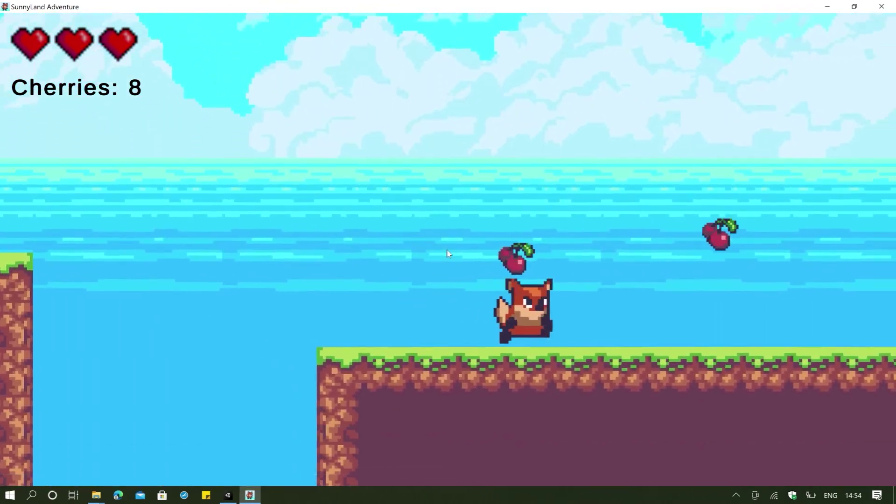
{"action": "key", "text": "space"}
{"action": "key", "text": "Right"}
{"action": "key", "text": "space"}
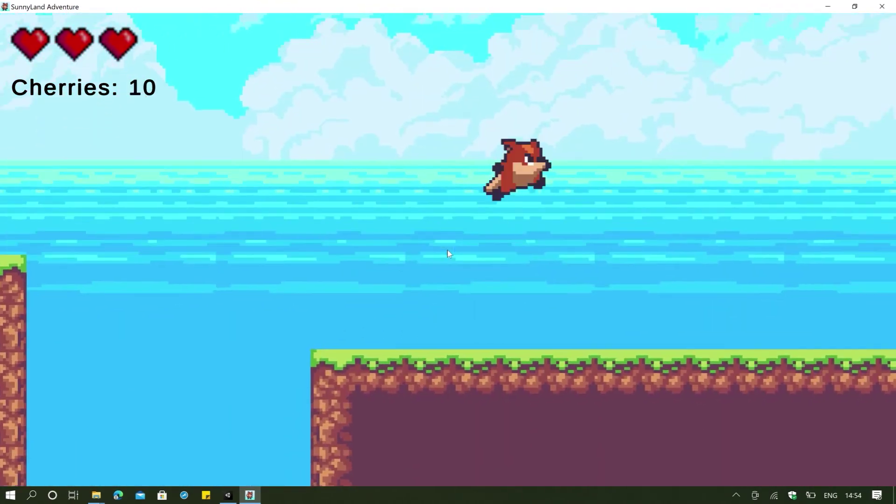
{"action": "key", "text": "Right"}
{"action": "key", "text": "space"}
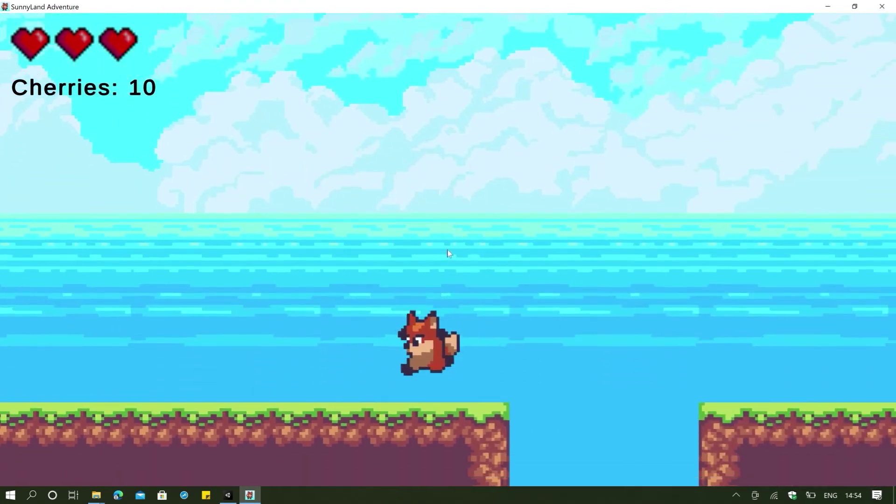
{"action": "key", "text": "space"}
{"action": "key", "text": "Left"}
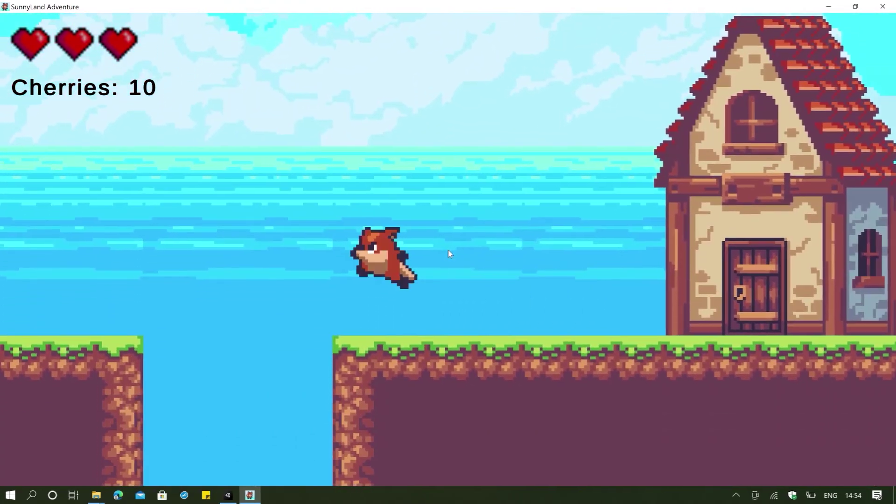
{"action": "key", "text": "space"}
{"action": "key", "text": "Left"}
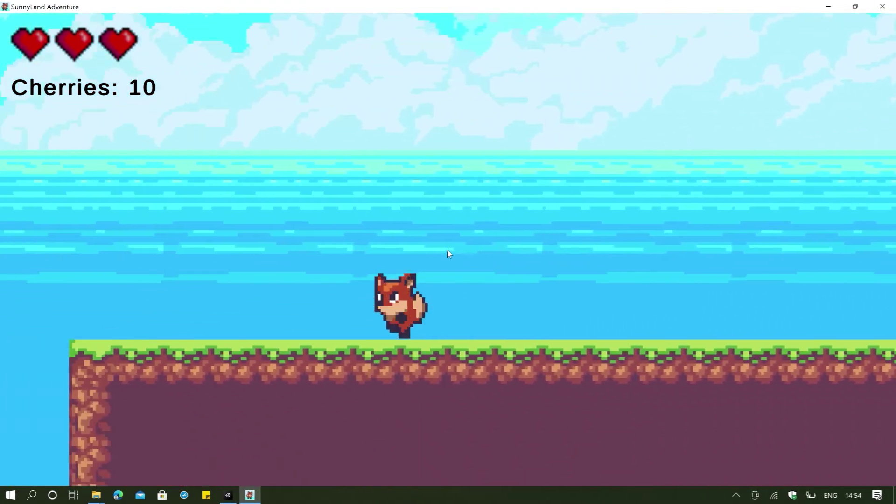
{"action": "key", "text": "space"}
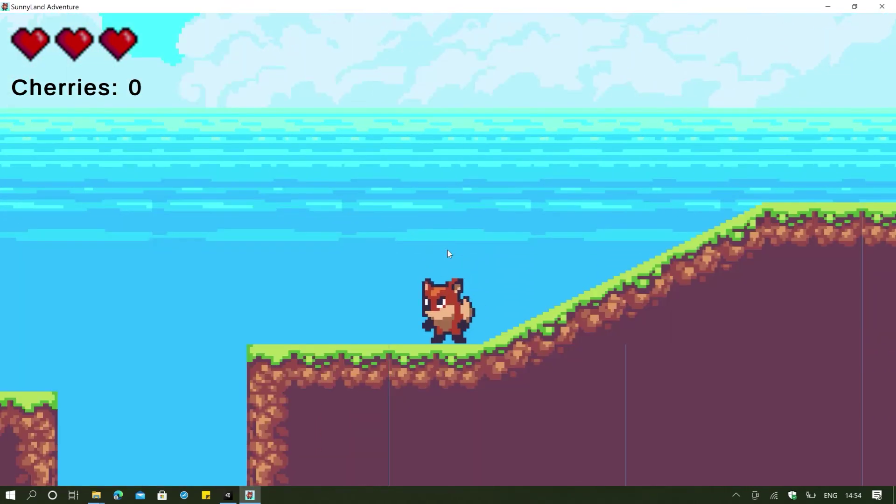
{"action": "key", "text": "space"}
Step: Keep playing: cross the water, collect the platform cherries and jump the gap
{"action": "key", "text": "Right"}
{"action": "key", "text": "Left"}
{"action": "key", "text": "Right"}
{"action": "key", "text": "space"}
{"action": "key", "text": "Left"}
{"action": "key", "text": "Right"}
{"action": "key", "text": "Left"}
{"action": "key", "text": "space"}
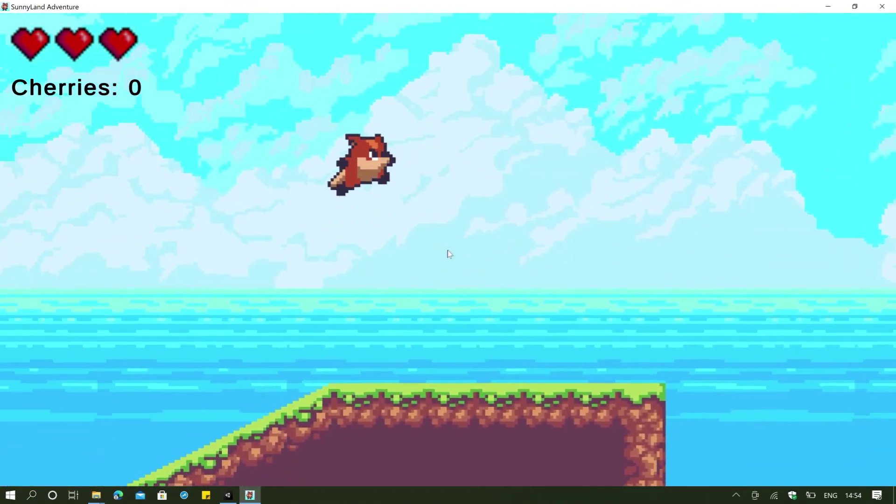
{"action": "key", "text": "space"}
{"action": "key", "text": "Right"}
{"action": "key", "text": "space"}
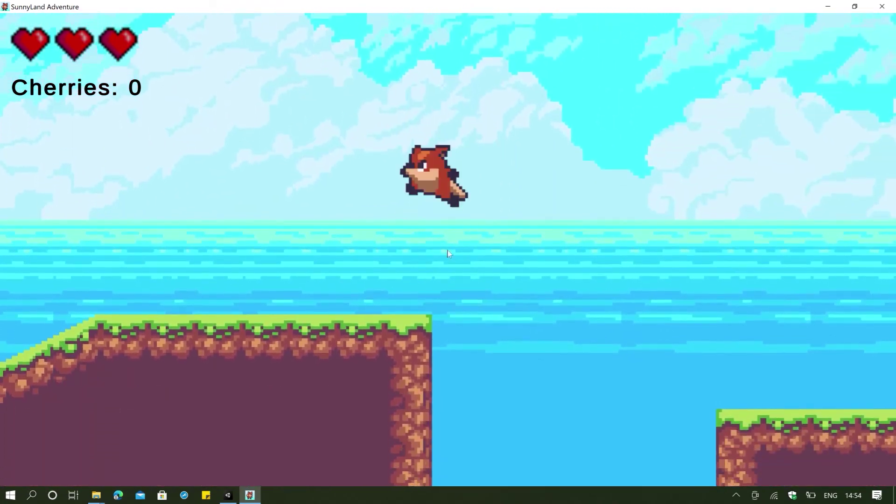
{"action": "key", "text": "Right"}
{"action": "key", "text": "space"}
{"action": "key", "text": "Left"}
{"action": "key", "text": "space"}
{"action": "key", "text": "Right"}
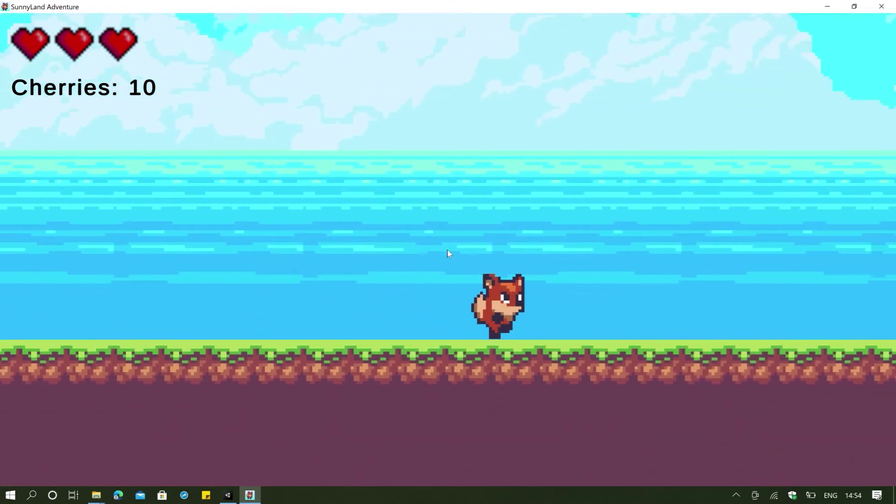
{"action": "key", "text": "space"}
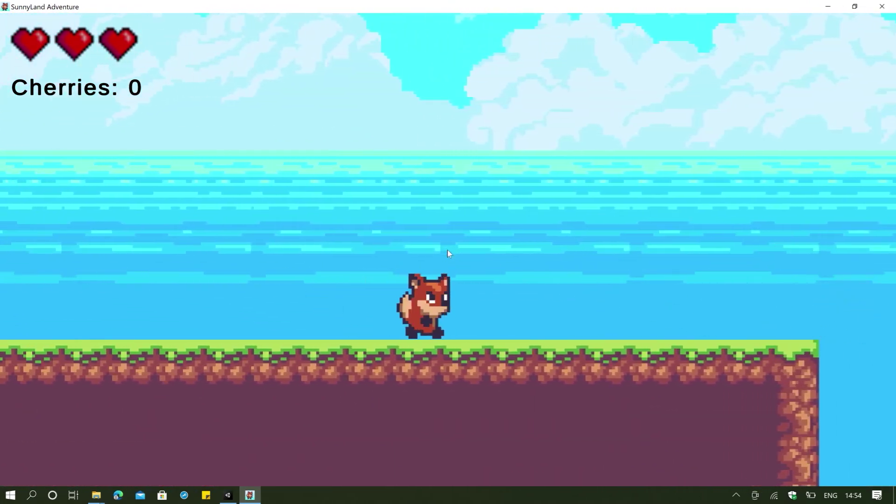
{"action": "key", "text": "Right"}
{"action": "key", "text": "space"}
{"action": "key", "text": "Left"}
Step: Close the game window and minimize the build folder Explorer window
{"action": "left_click", "coordinate": [882, 6]}
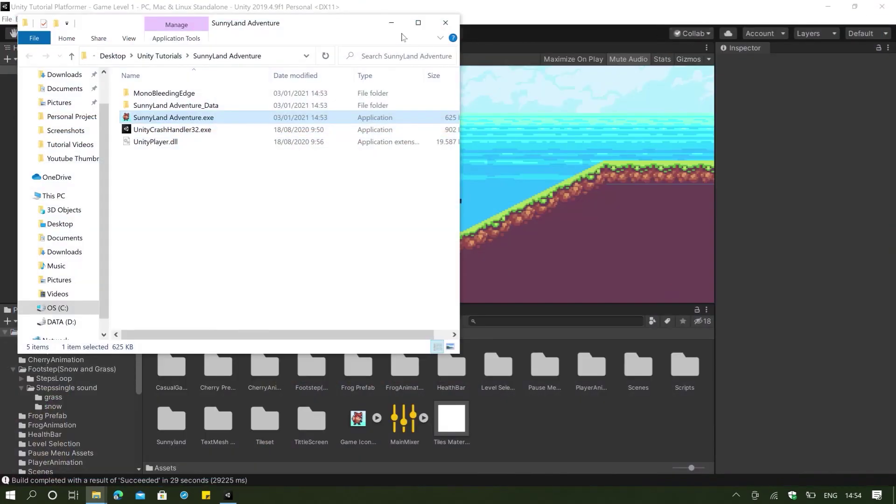
{"action": "left_click", "coordinate": [391, 22]}
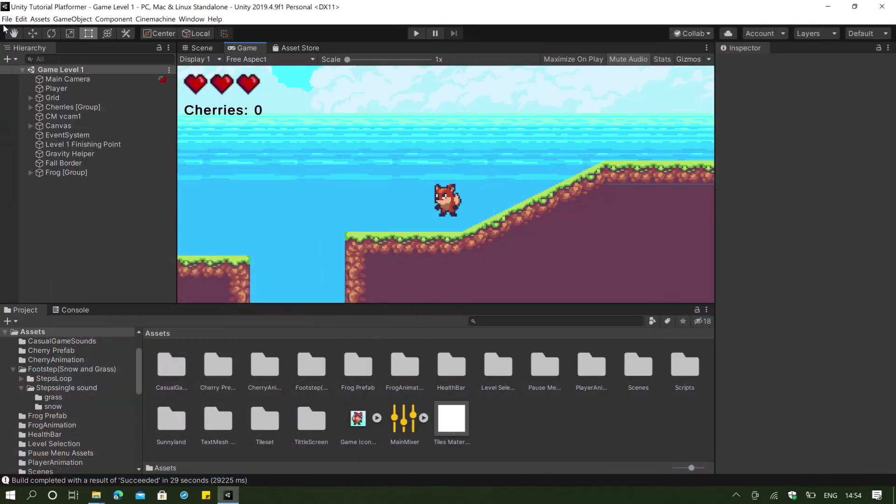